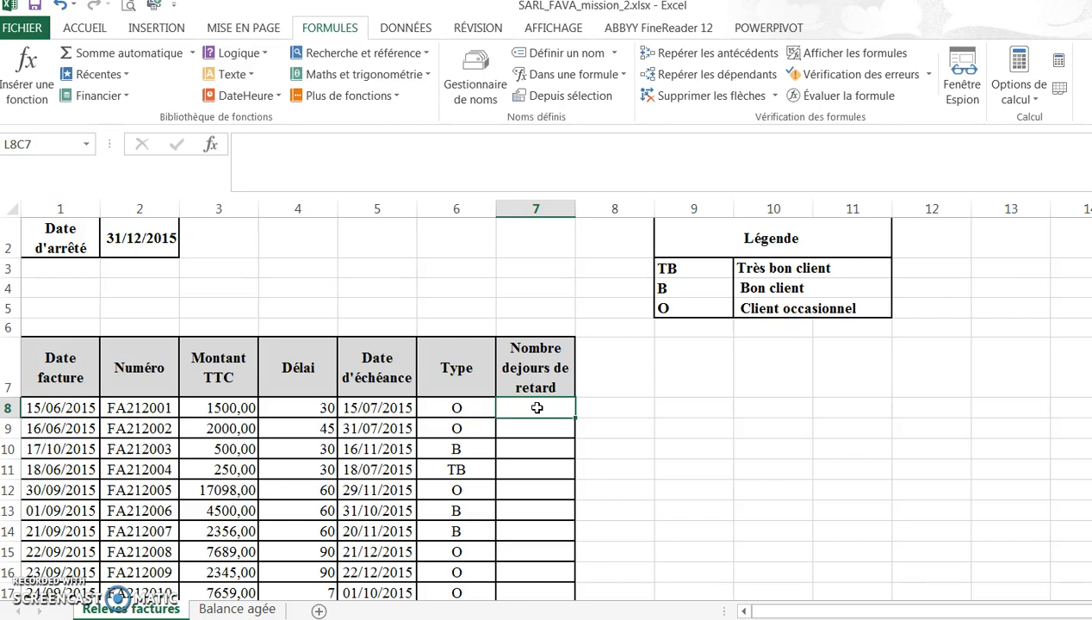
Step: In the first Nombre de jours de retard cell, start a SI formula with the test Date_darrêté>Date_d_échéance, using the defined names
type("=s")
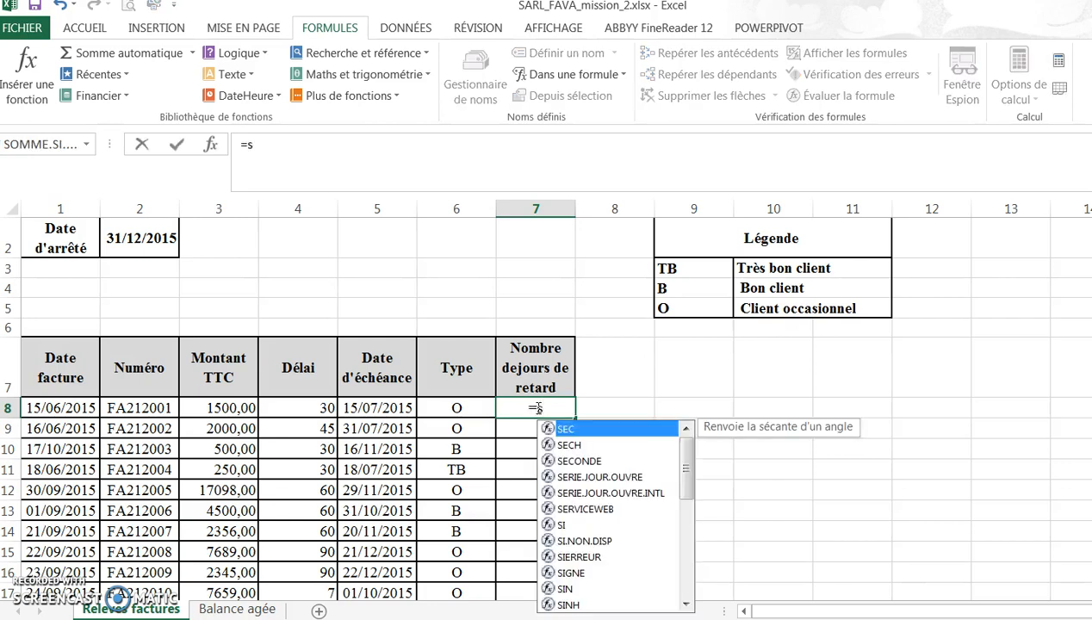
type("i(")
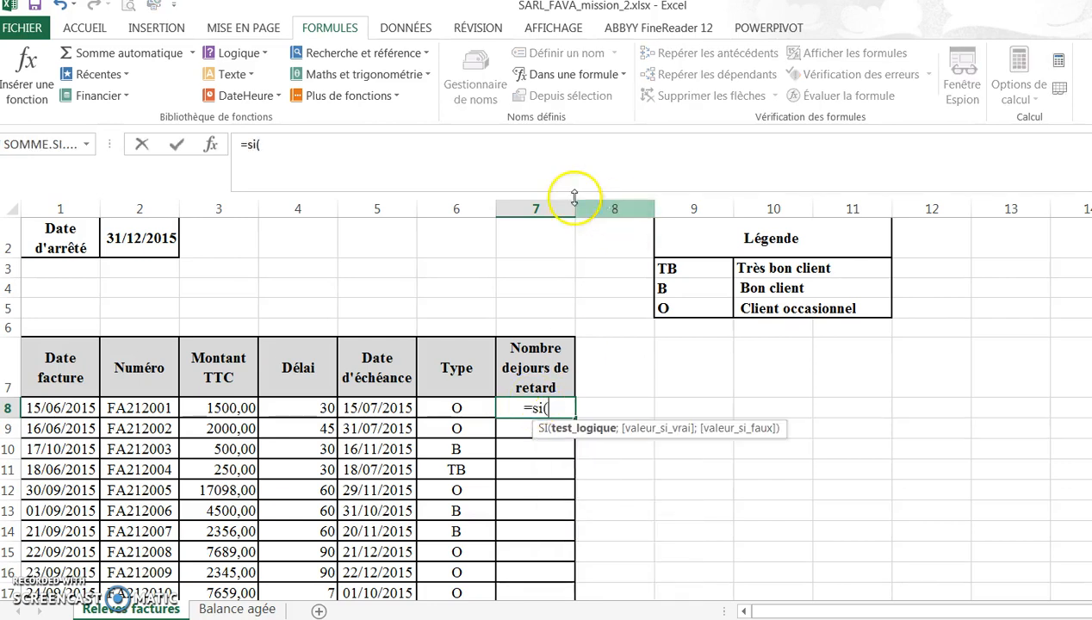
left_click(618, 77)
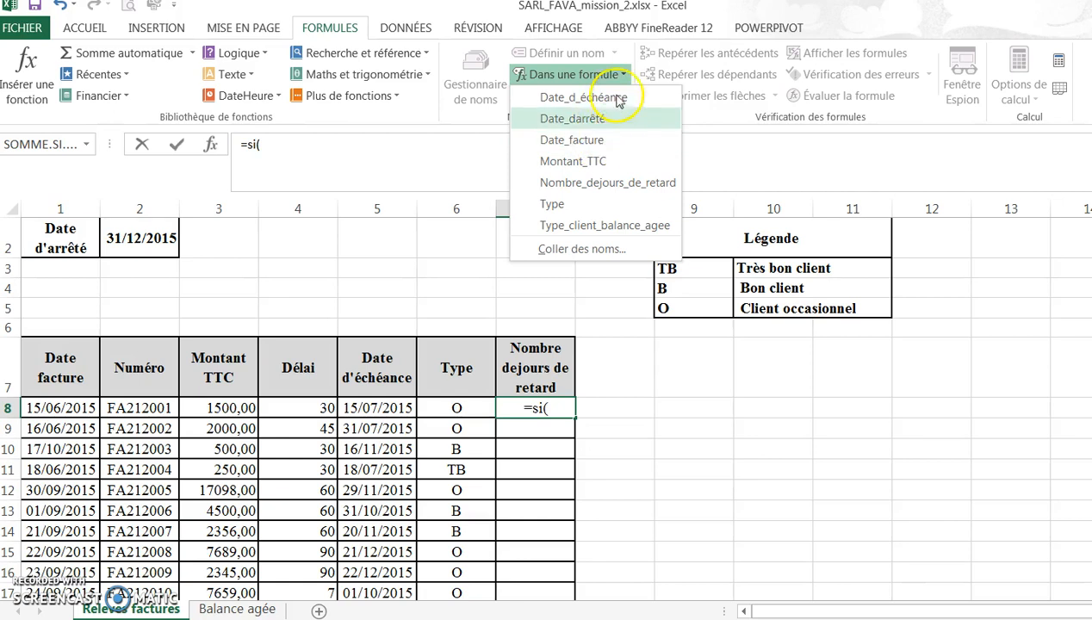
left_click(600, 120)
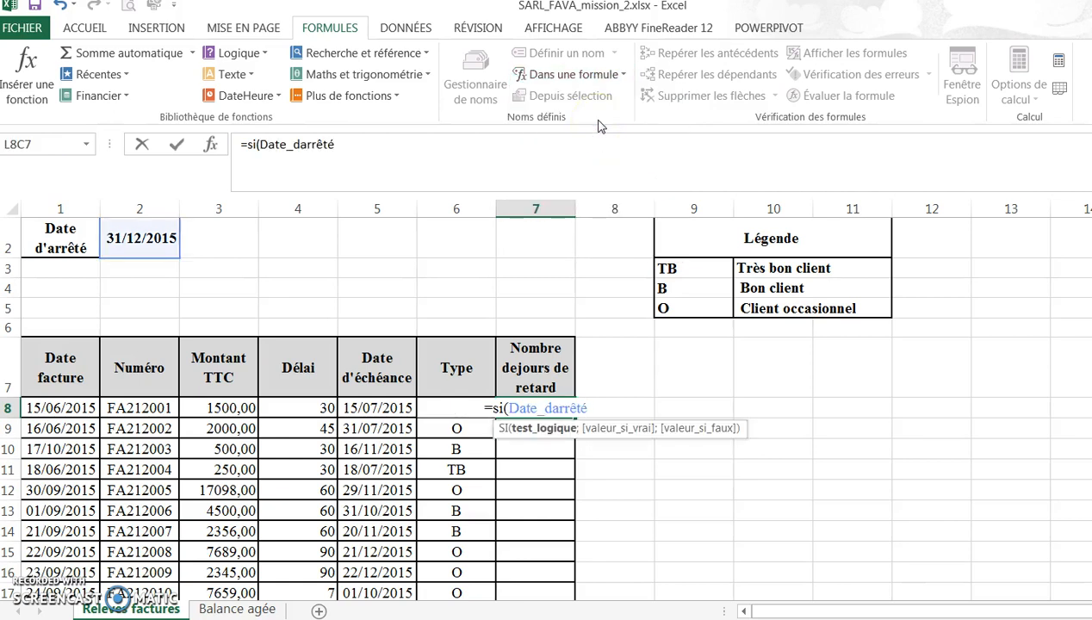
type(">")
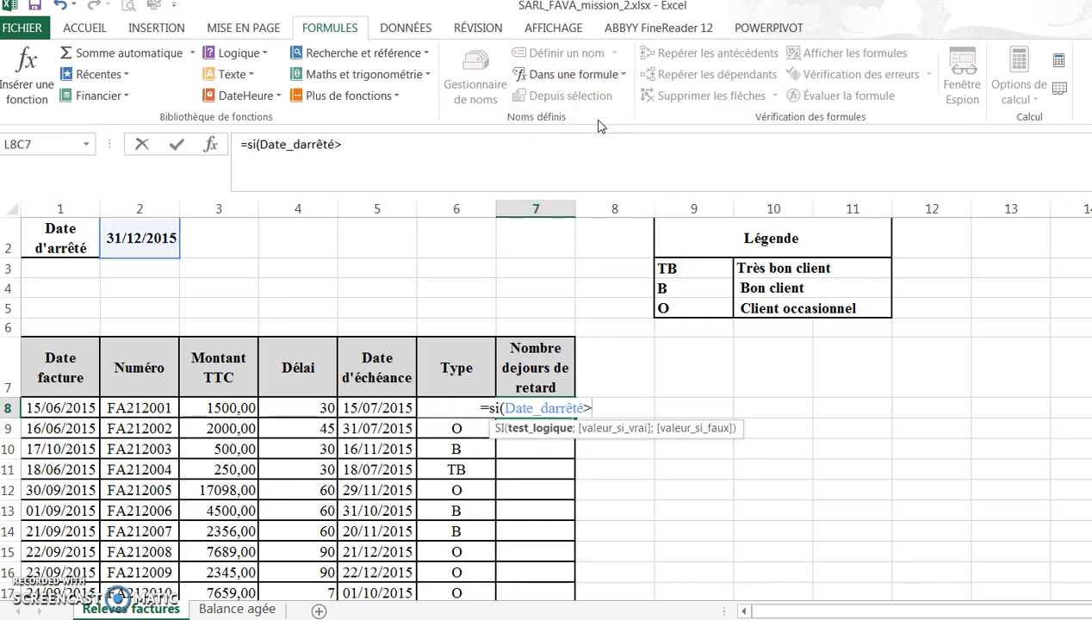
left_click(572, 74)
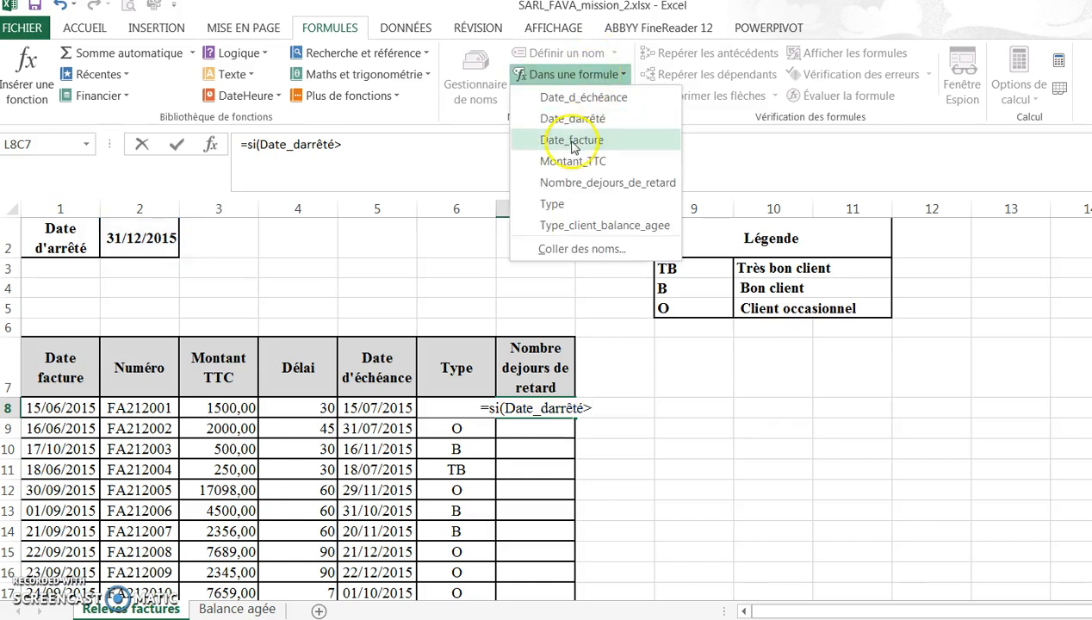
left_click(571, 98)
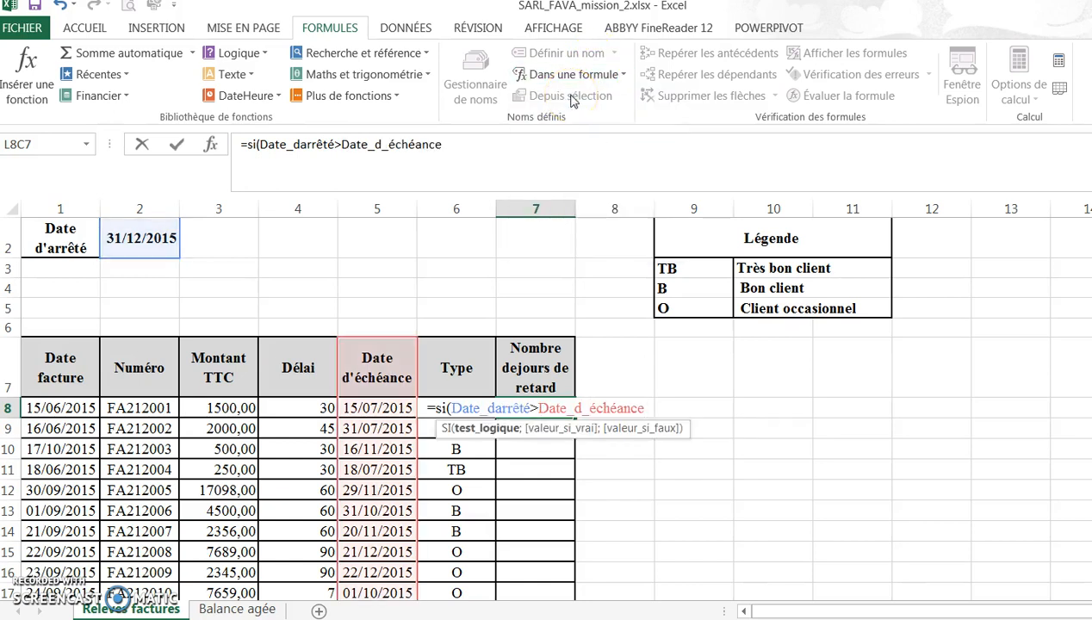
type(";")
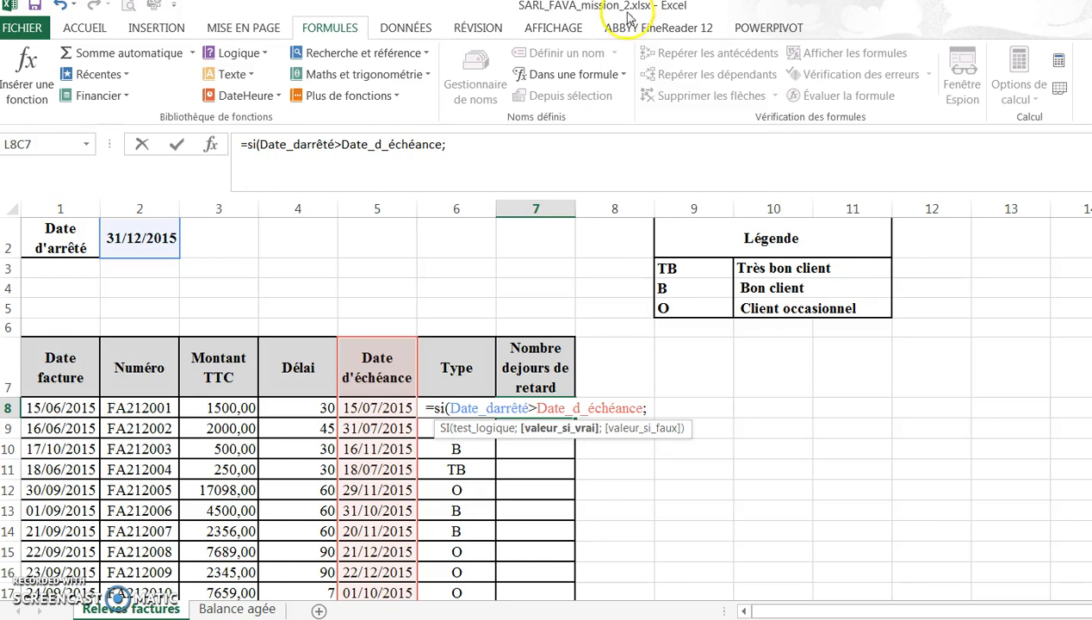
Step: Complete the SI formula with Date_darrêté-Date_d_échéance as the true value and 0 as the false value, and validate it
left_click(601, 78)
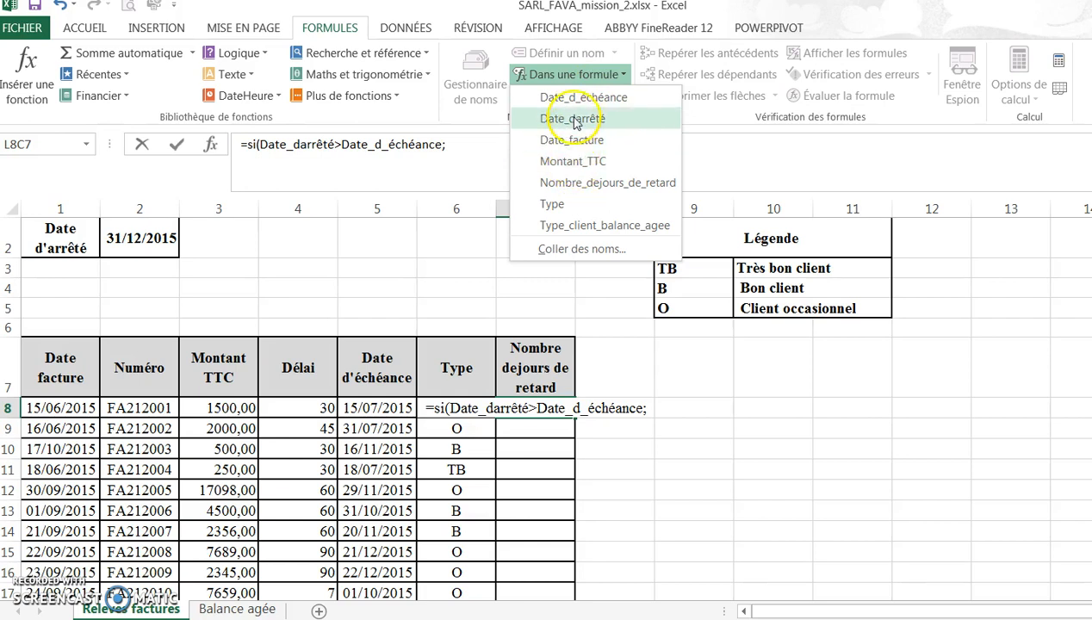
left_click(574, 119)
type("-")
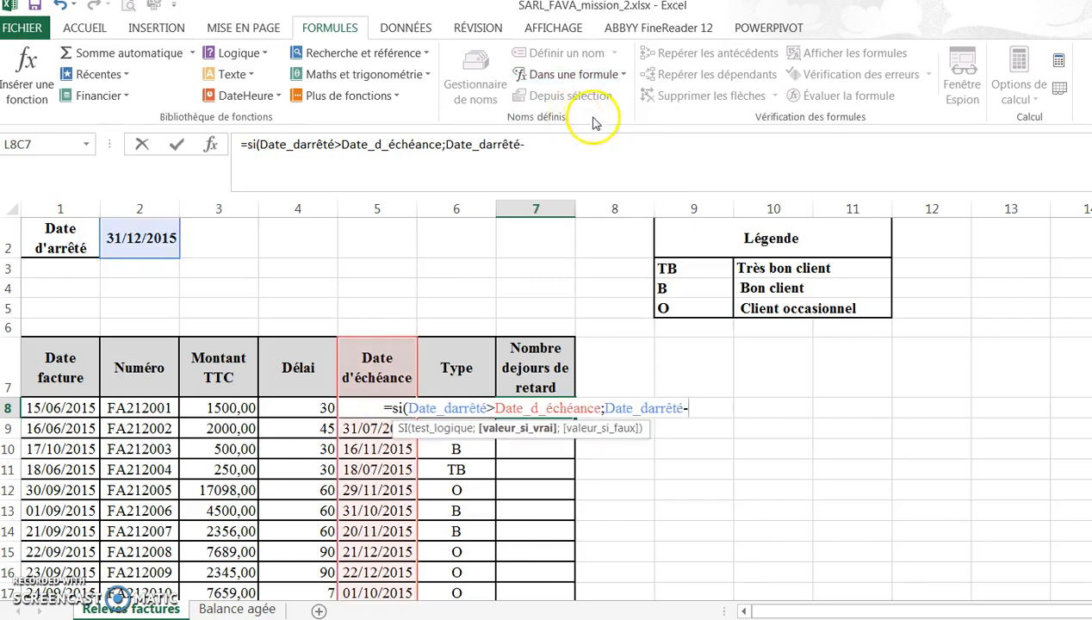
left_click(611, 78)
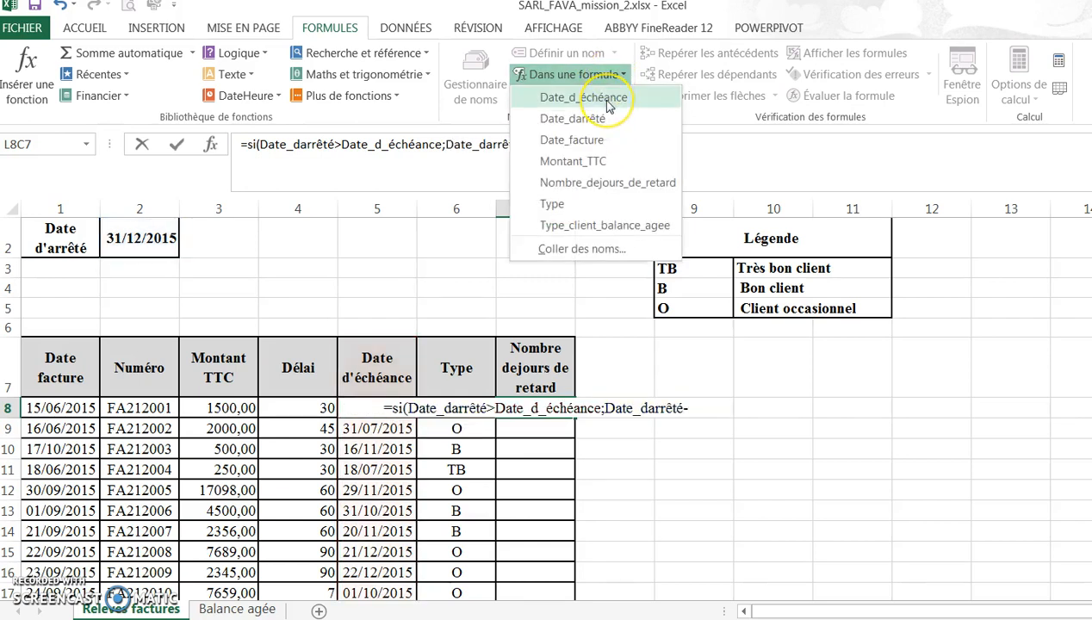
left_click(608, 100)
type(";0)")
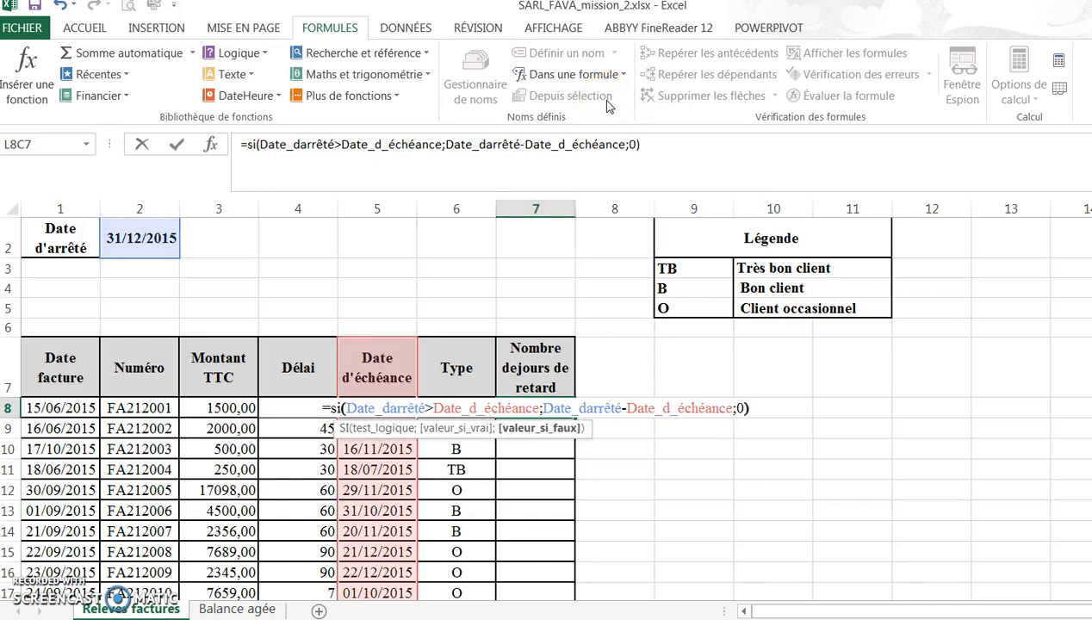
key("Return")
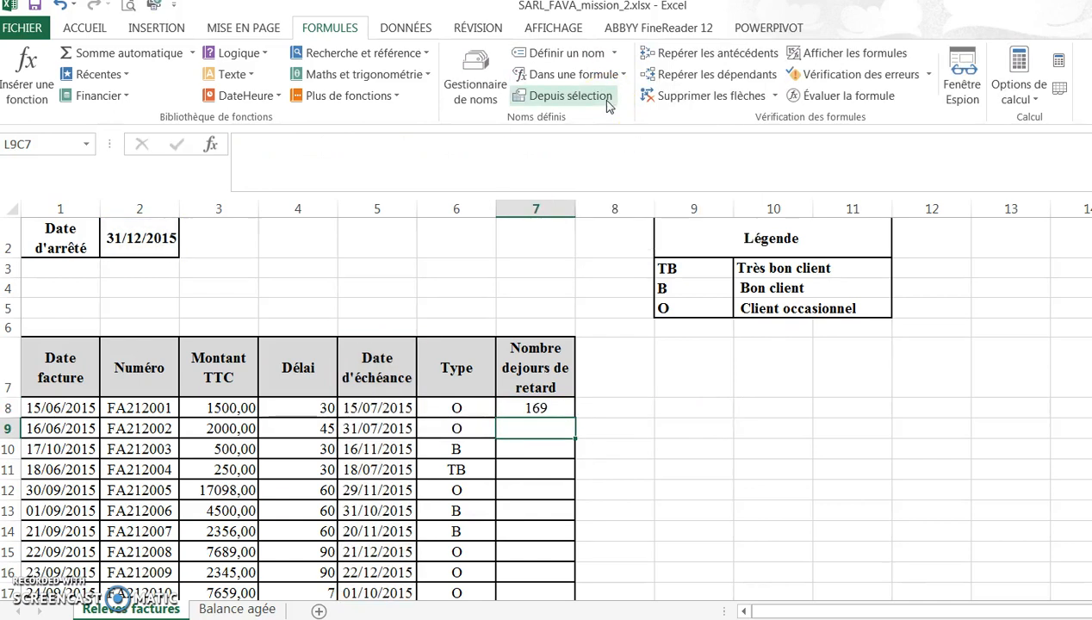
Step: Copy the days-overdue formula from row 8 down the invoice rows of the Nombre de jours de retard column
left_click(506, 403)
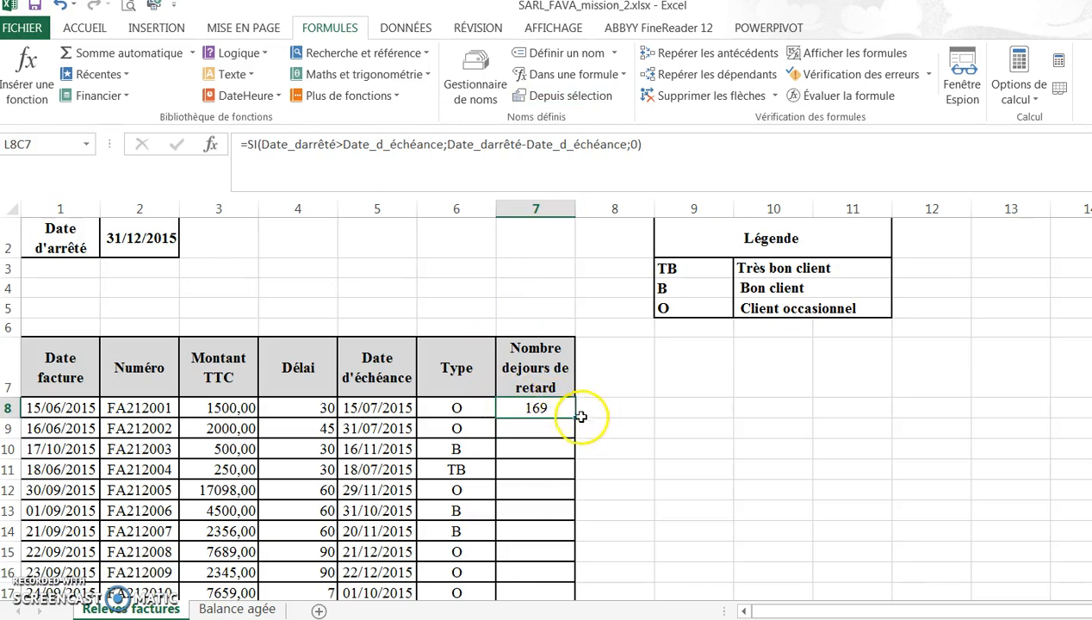
left_click_drag(575, 417, 577, 542)
scroll(740, 465, "up", 8)
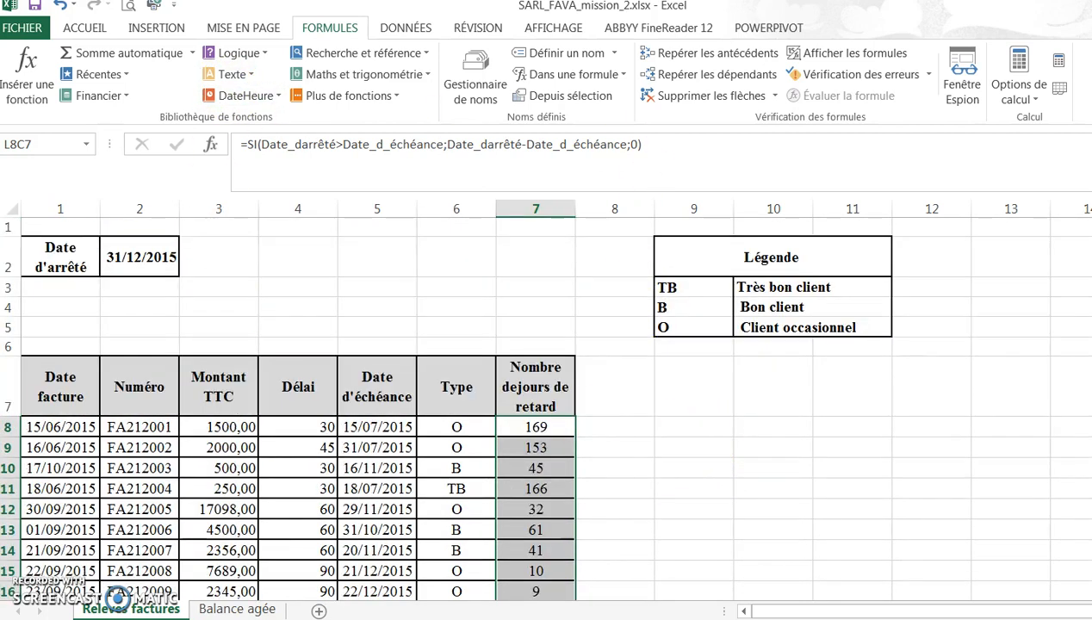
Step: On the Balance agée sheet, insert SOMME.SI.ENS in the TB row's non échu cell with Montant_TTC as the sum range
left_click(221, 609)
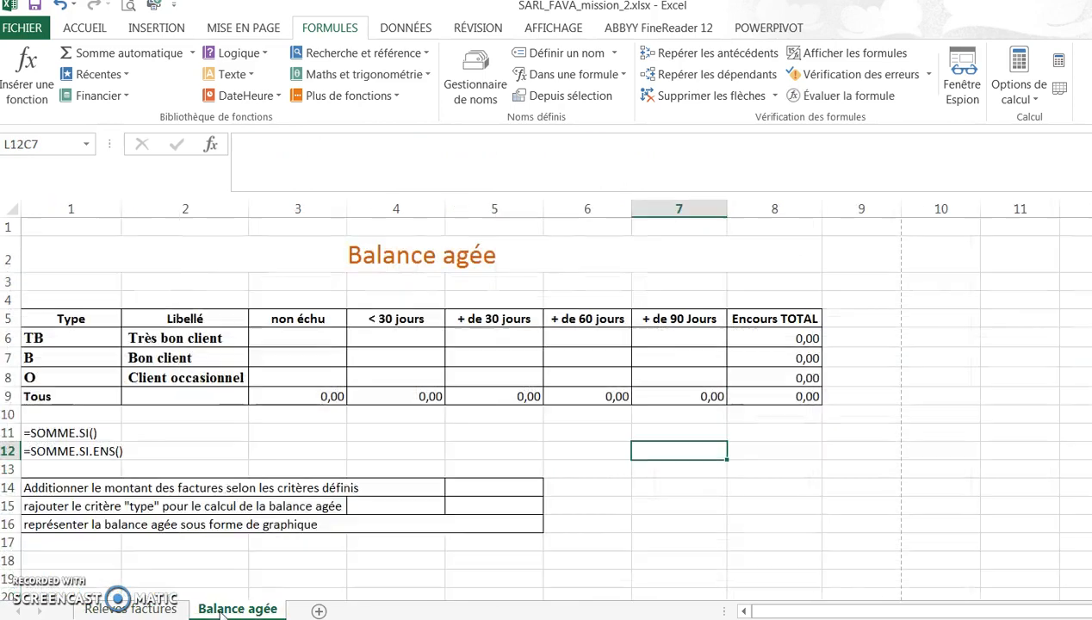
left_click(295, 340)
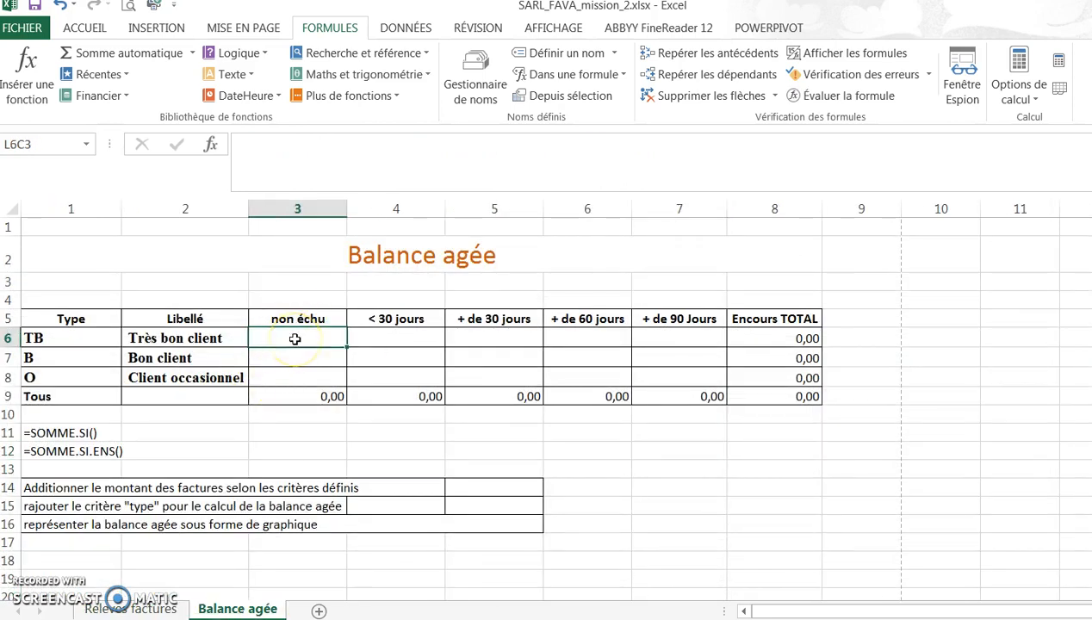
left_click(211, 144)
left_click(741, 360)
left_click(973, 547)
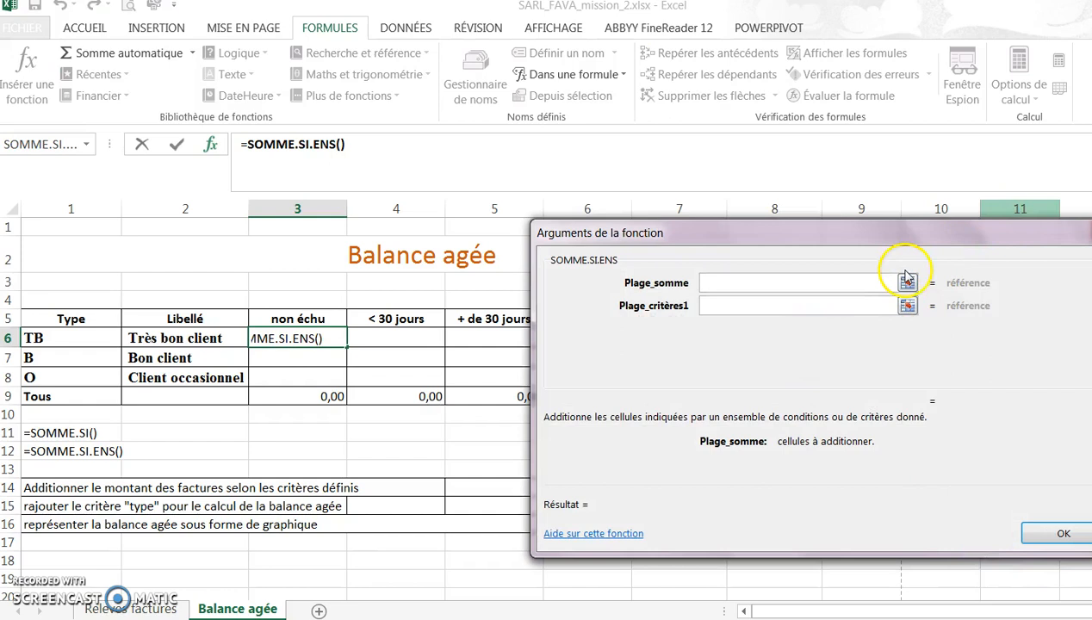
left_click(591, 77)
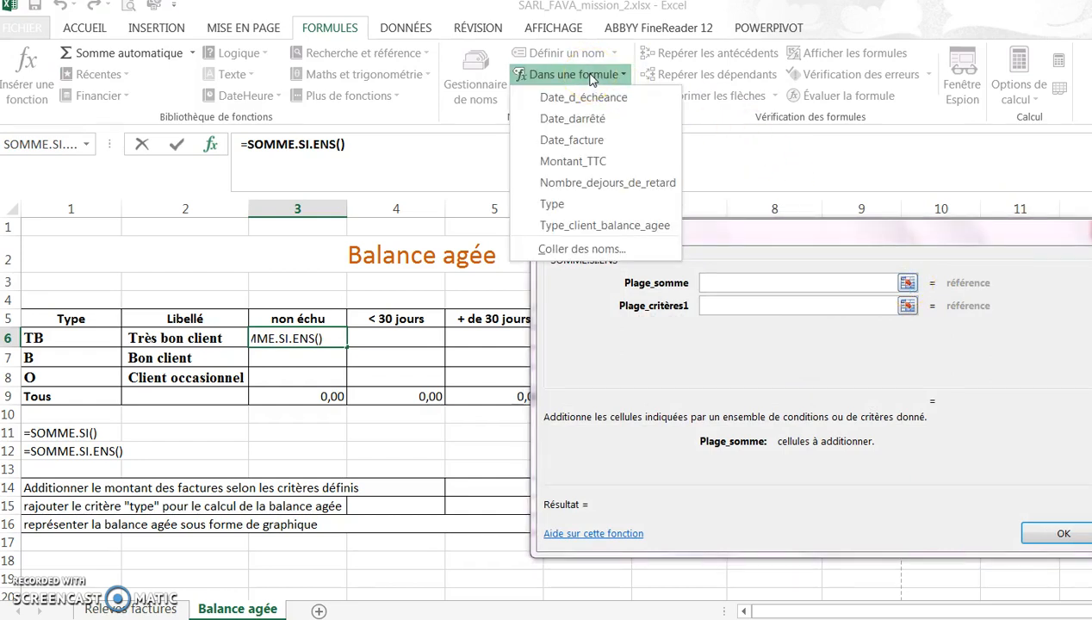
left_click(573, 161)
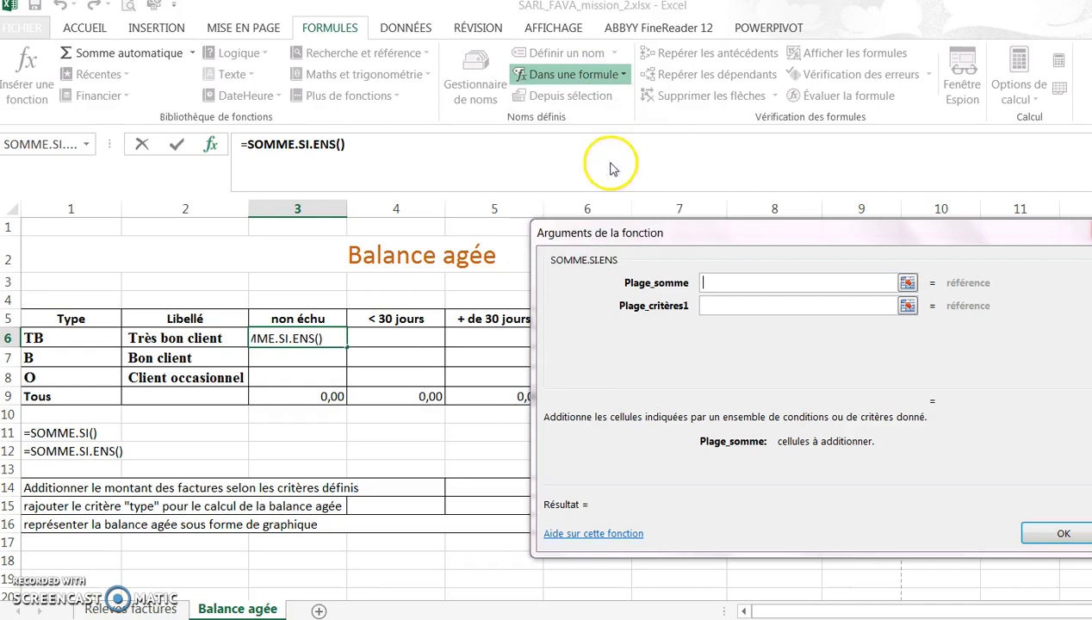
Step: Set the first criteria range to Nombre_dejours_de_retard with the criterion =0
left_click(726, 304)
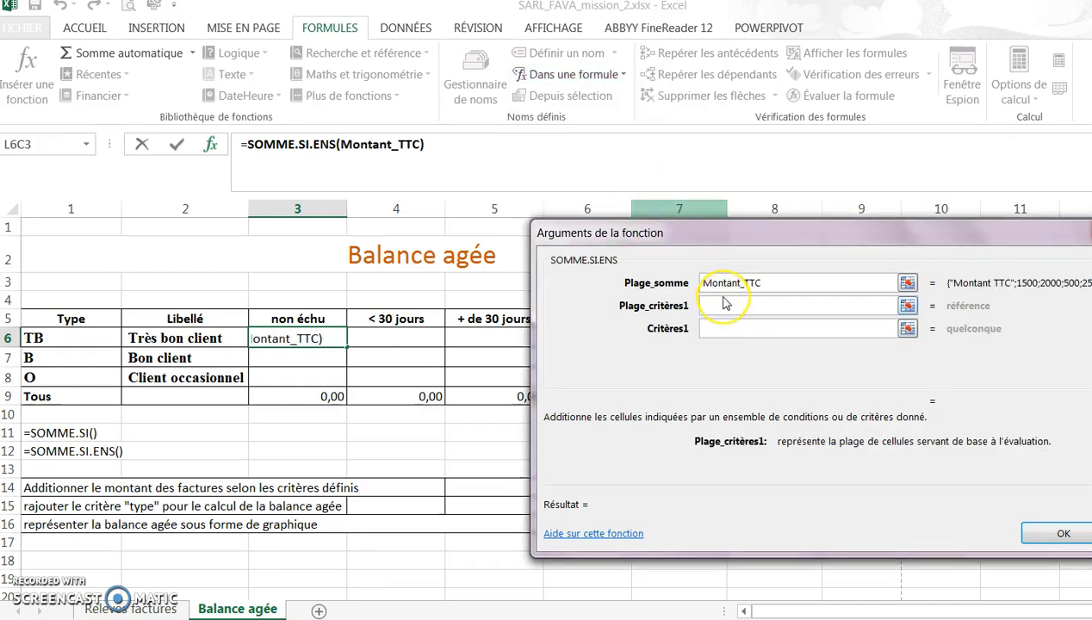
left_click(589, 75)
left_click(593, 186)
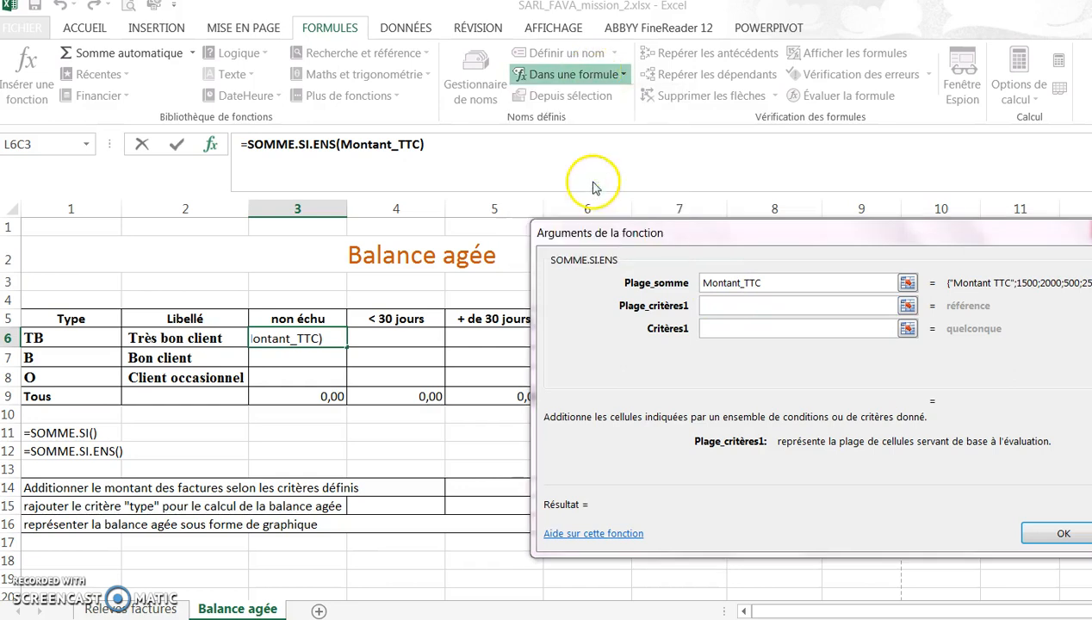
left_click(714, 330)
type("=0")
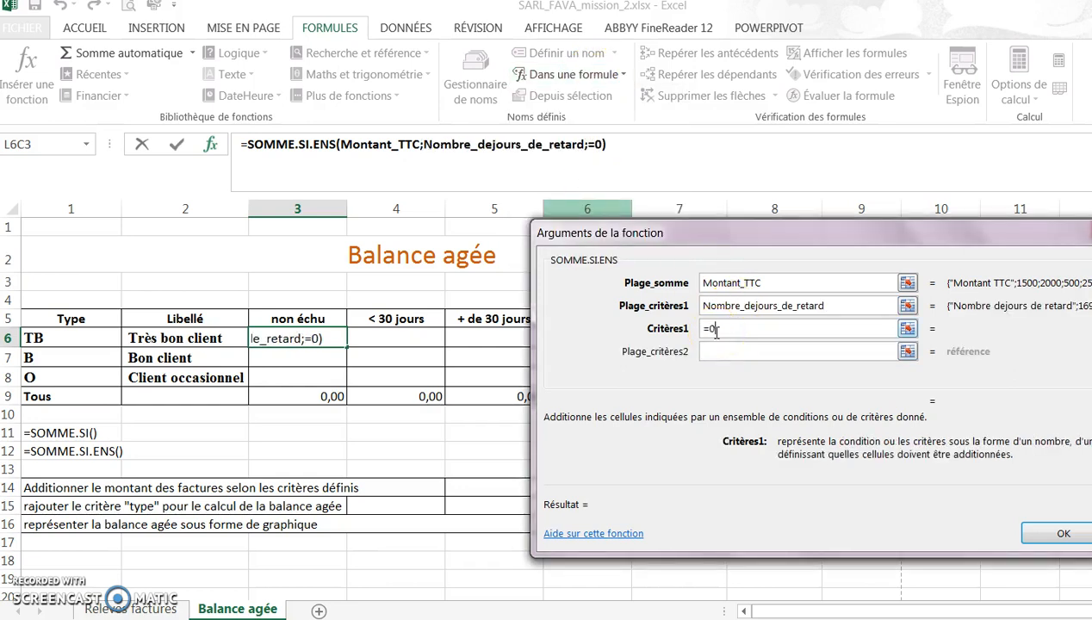
Step: Add Nombre_dejours_de_retard as the second criteria range, also with the criterion =0
left_click(712, 349)
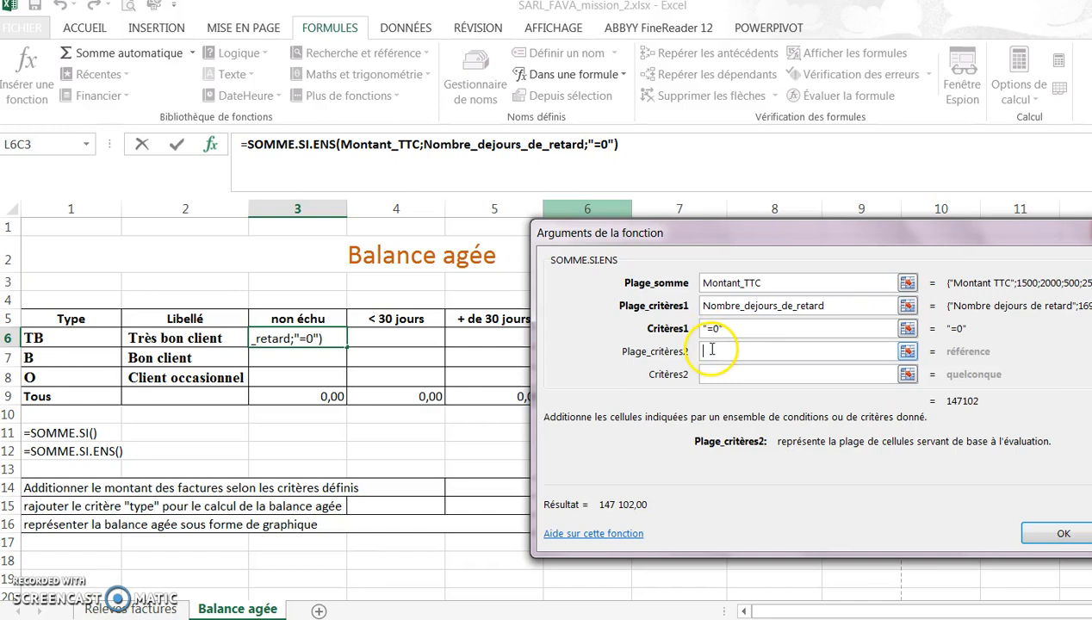
left_click(584, 74)
left_click(633, 183)
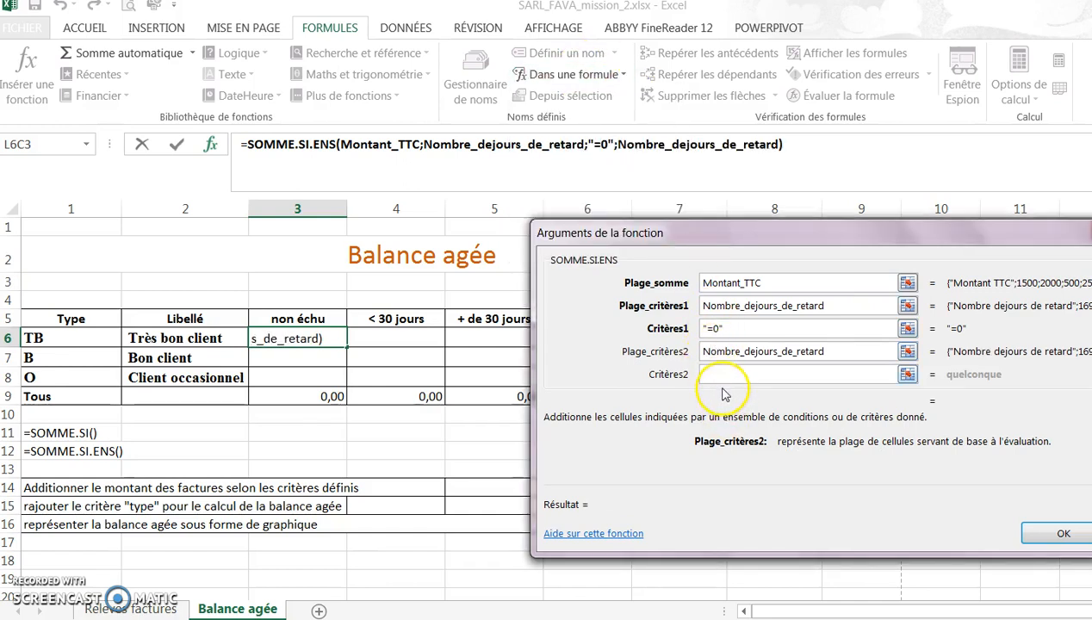
left_click(721, 371)
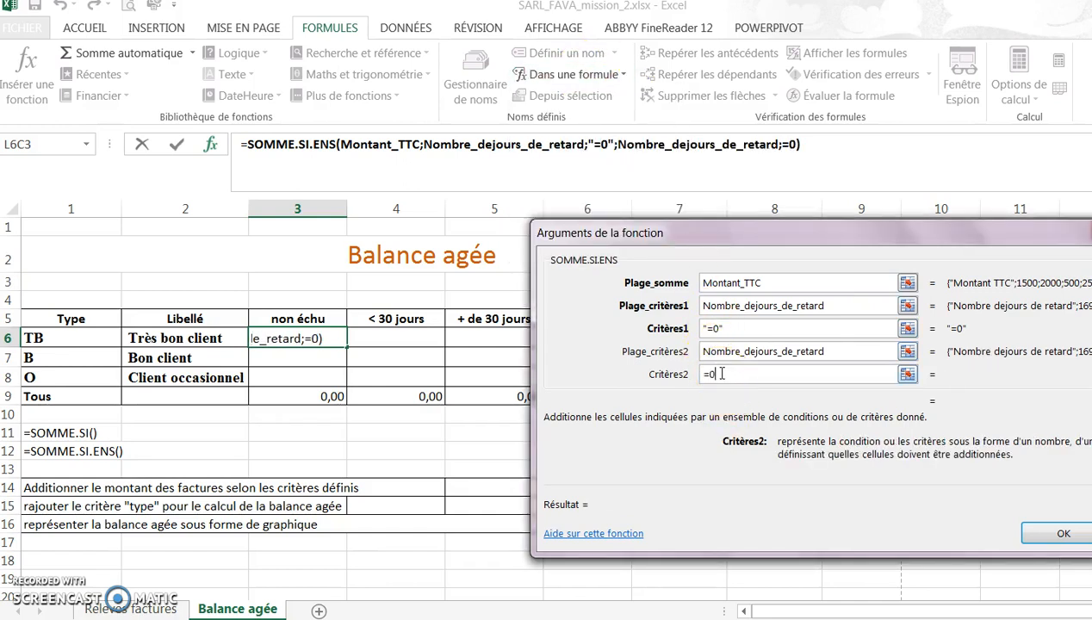
key("Tab")
key("Tab")
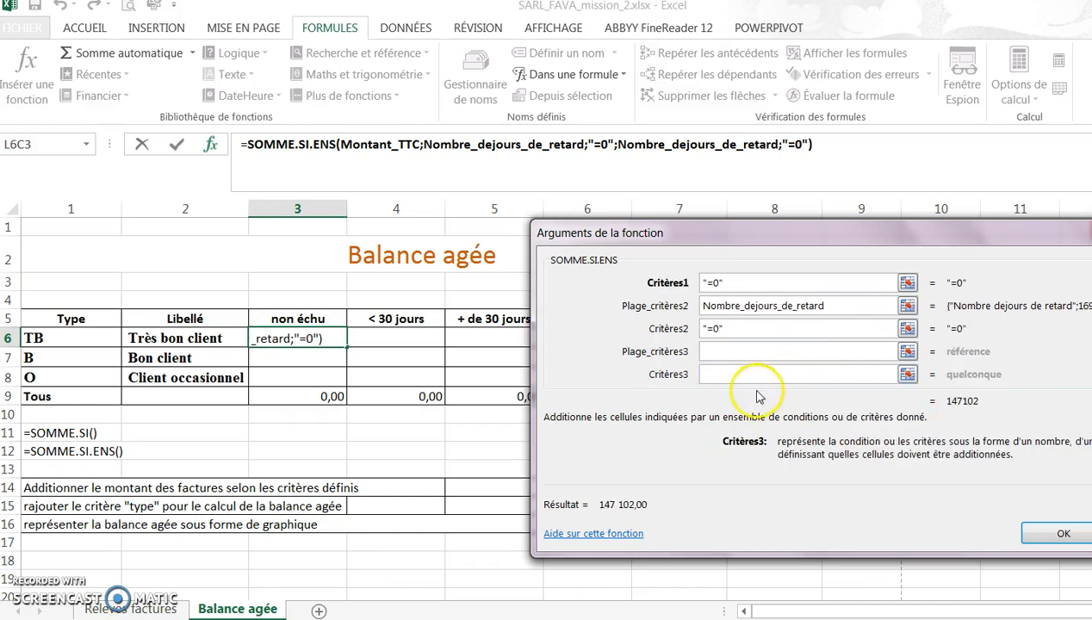
Step: Add Type as the third criteria range with Type_client_balance_agee as its criterion, and validate the SOMME.SI.ENS formula
left_click(741, 349)
left_click(584, 74)
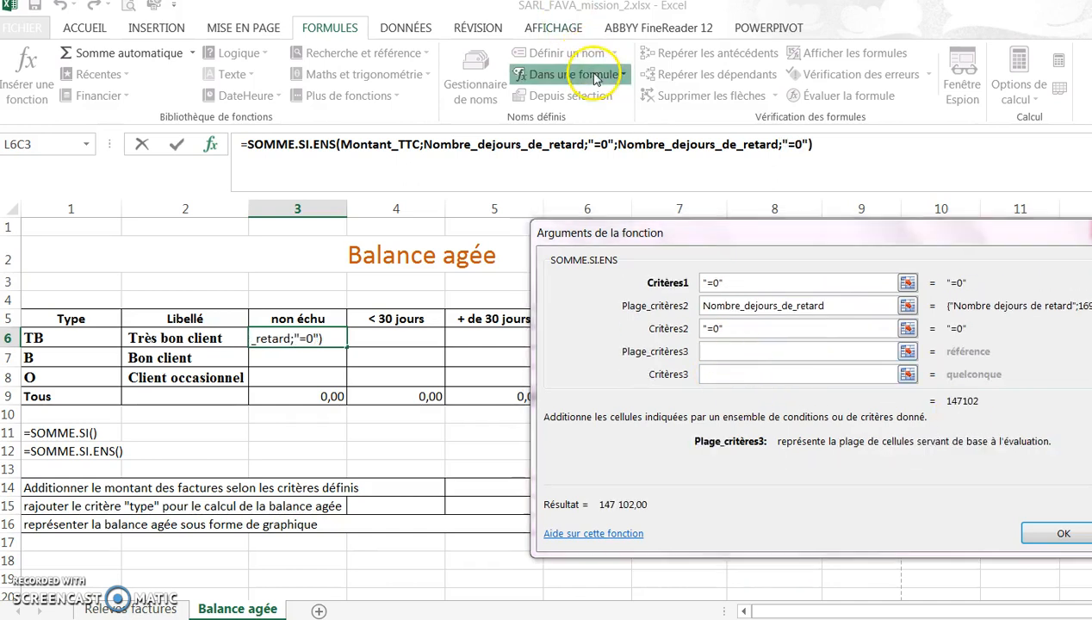
left_click(551, 205)
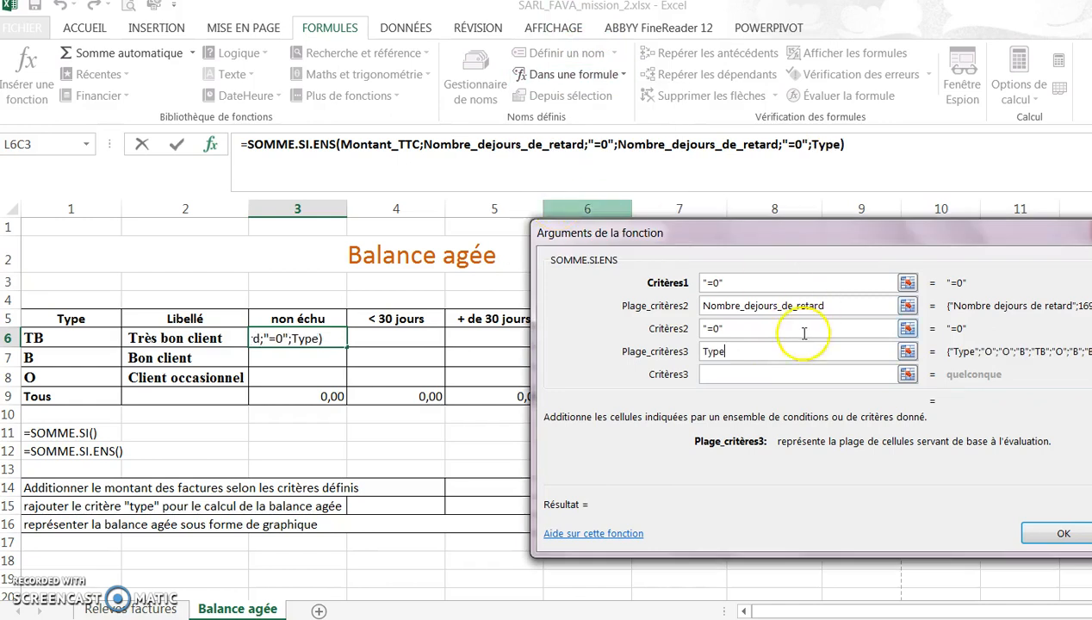
left_click(707, 374)
left_click(618, 74)
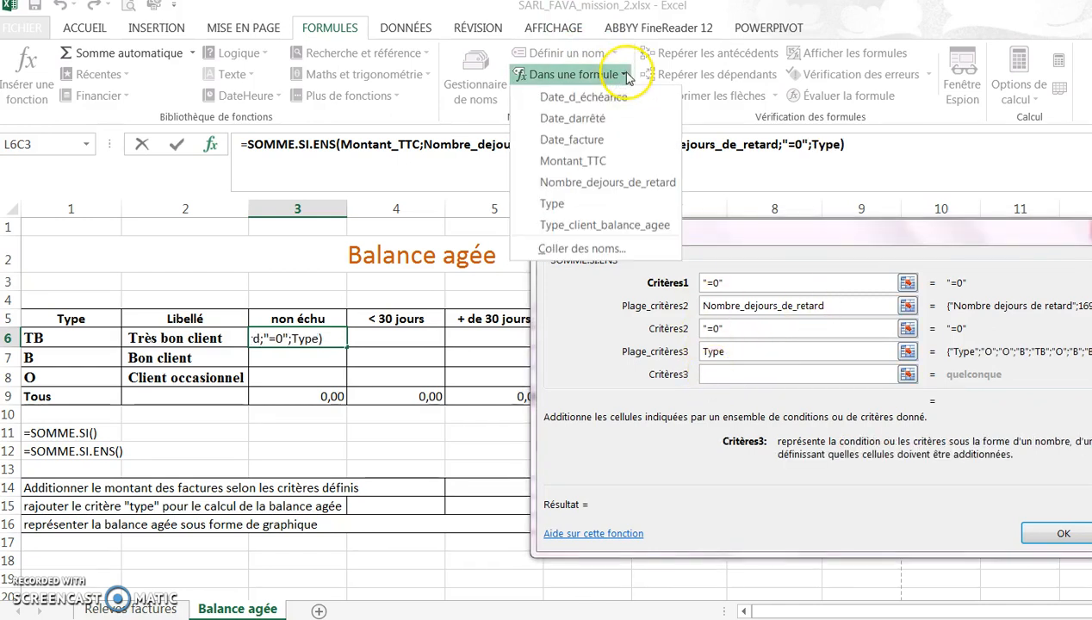
left_click(579, 229)
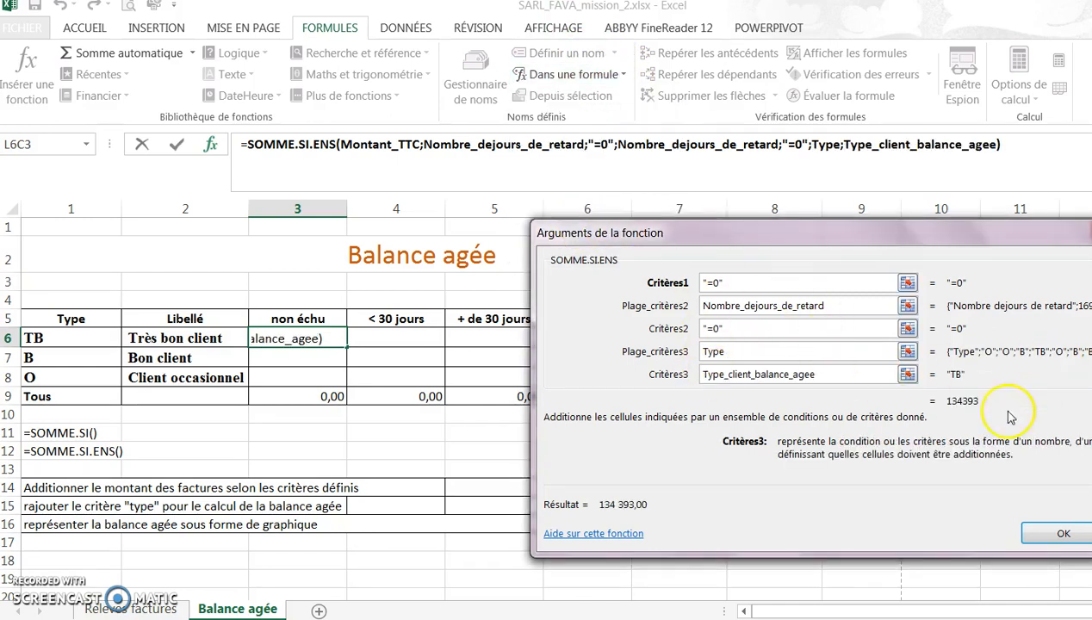
left_click(1059, 534)
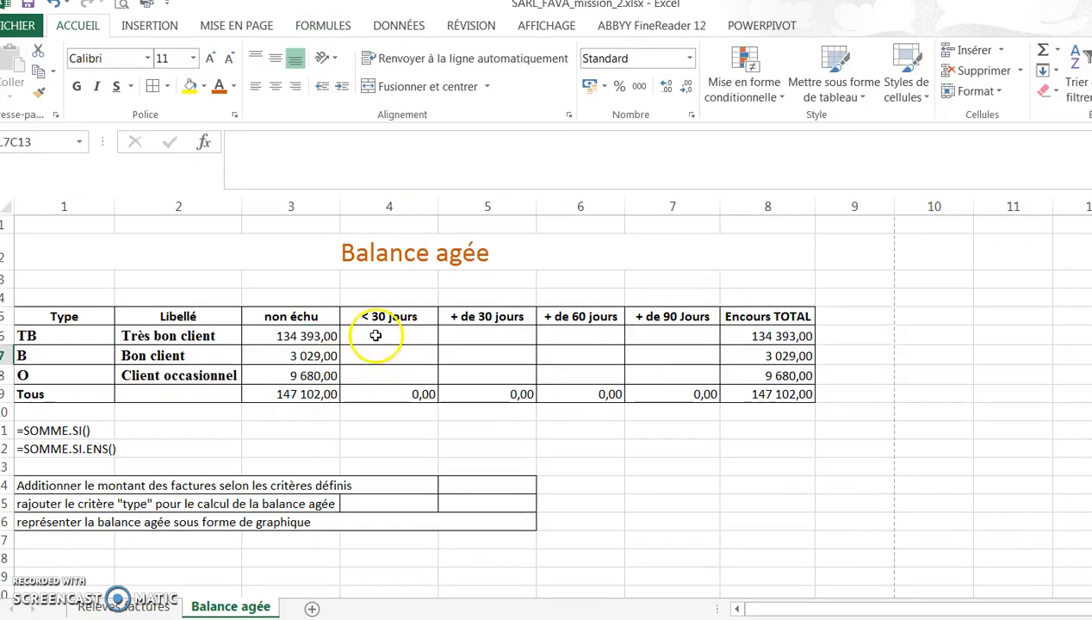
Step: Insert SOMME.SI.ENS in the TB row's < 30 jours cell with the defined name Montant_TTC as the sum range
left_click(382, 337)
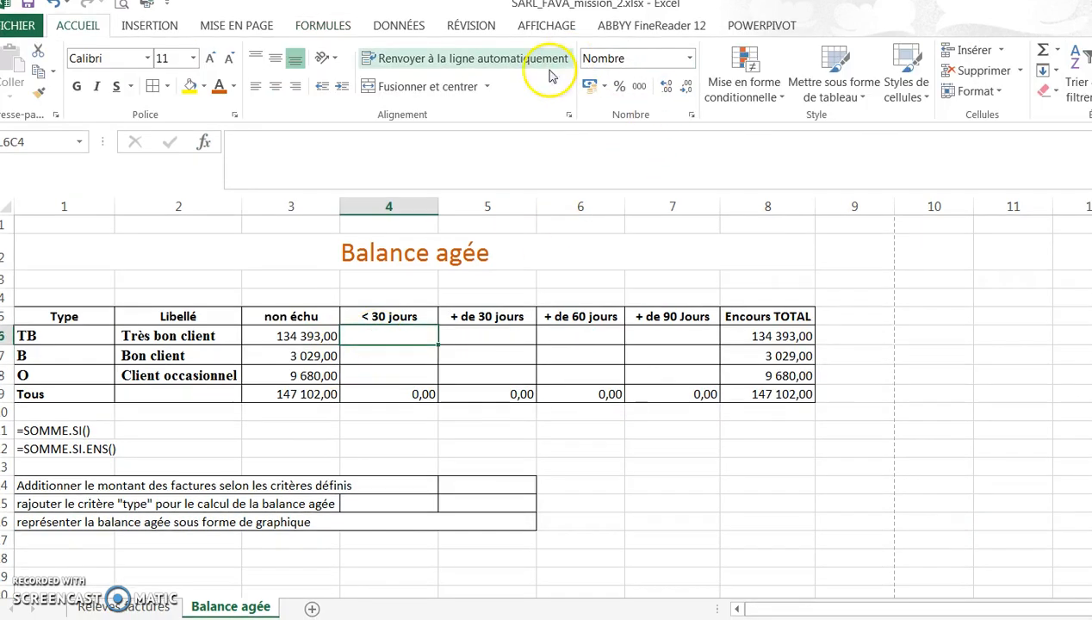
left_click(279, 148)
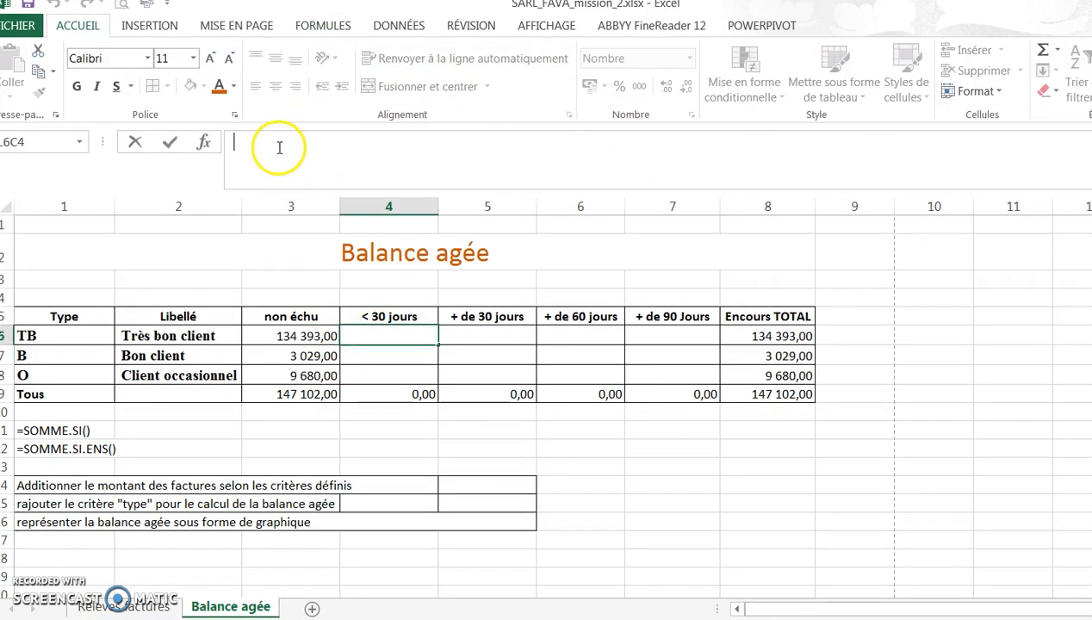
left_click(204, 142)
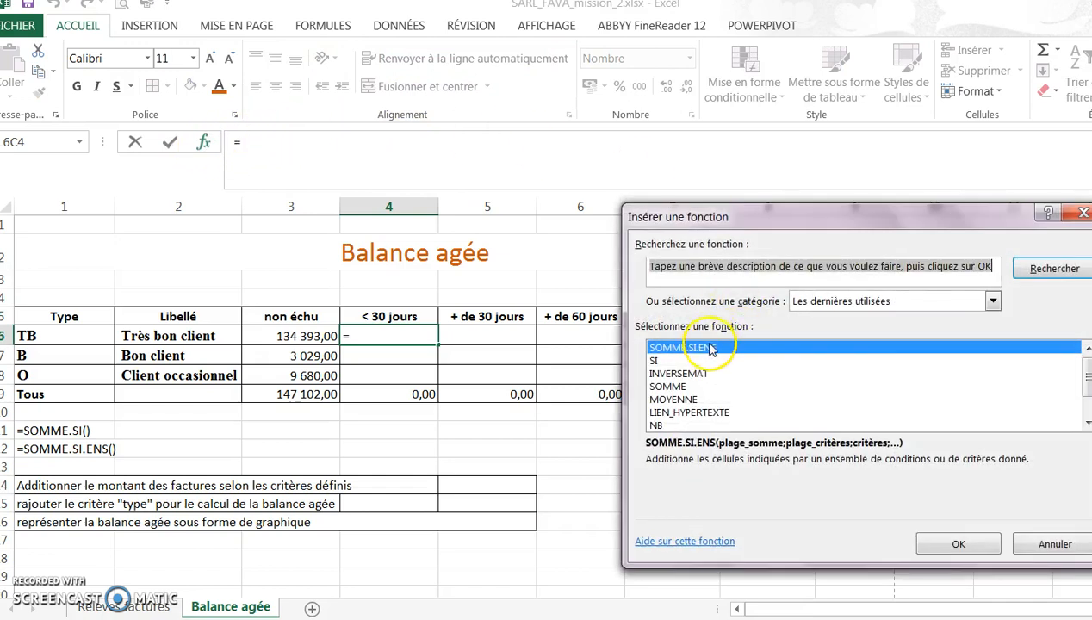
left_click(704, 346)
left_click(956, 545)
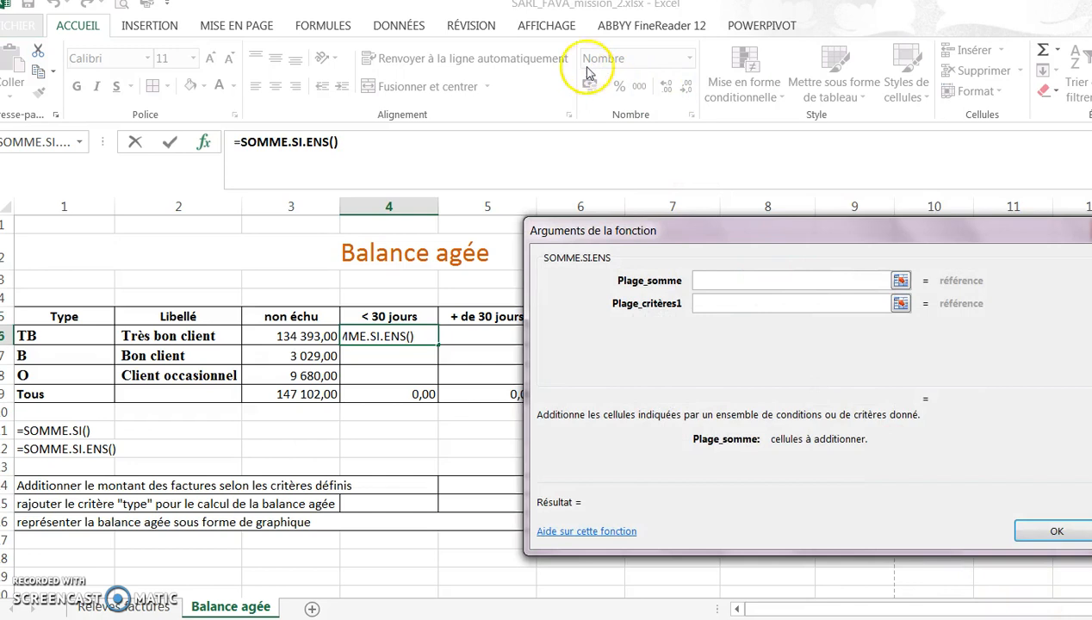
left_click(399, 24)
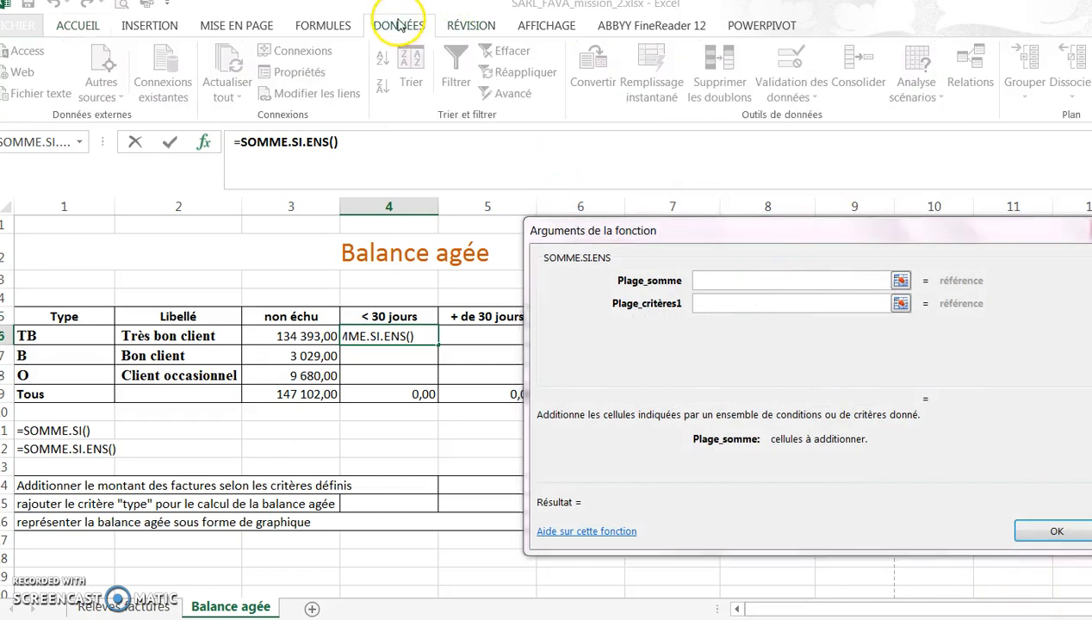
left_click(332, 25)
left_click(582, 73)
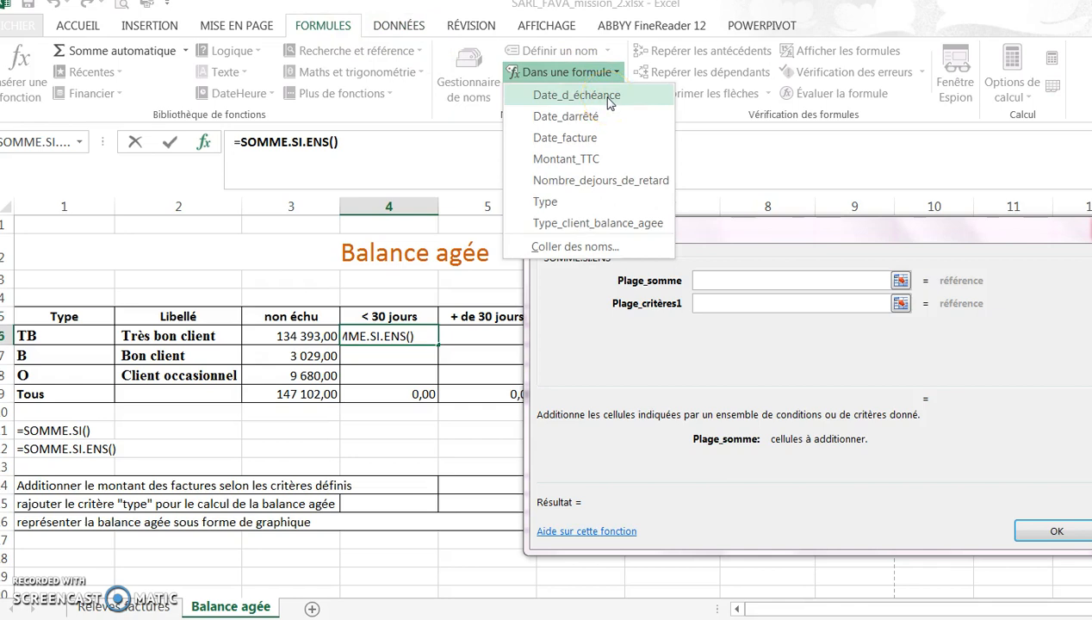
left_click(594, 158)
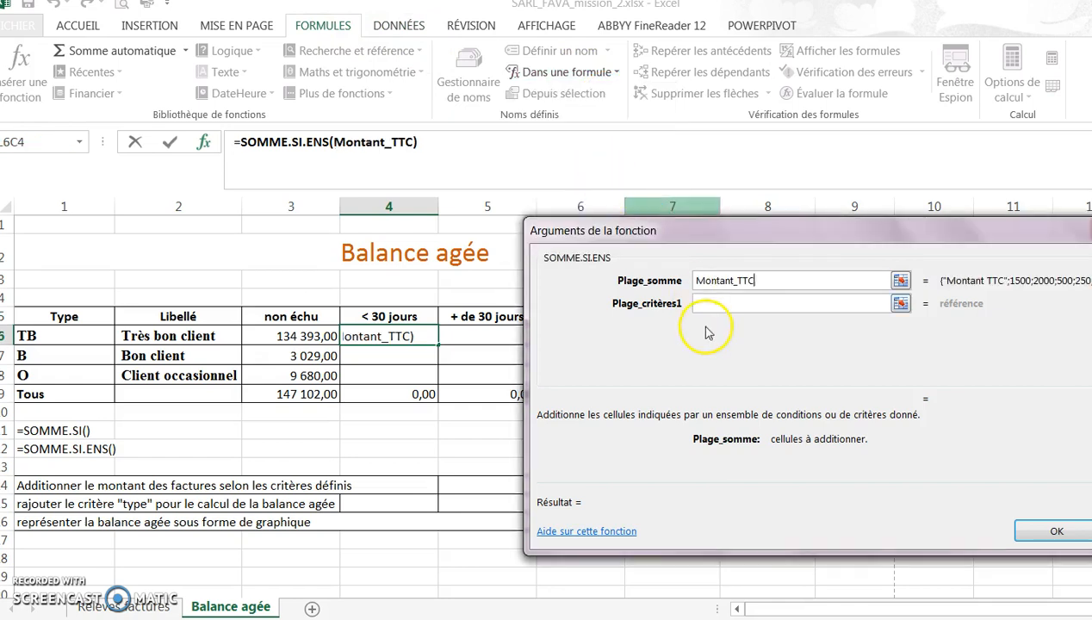
Step: Use Nombre_dejours_de_retard as the first criteria range with the criterion >30
left_click(708, 301)
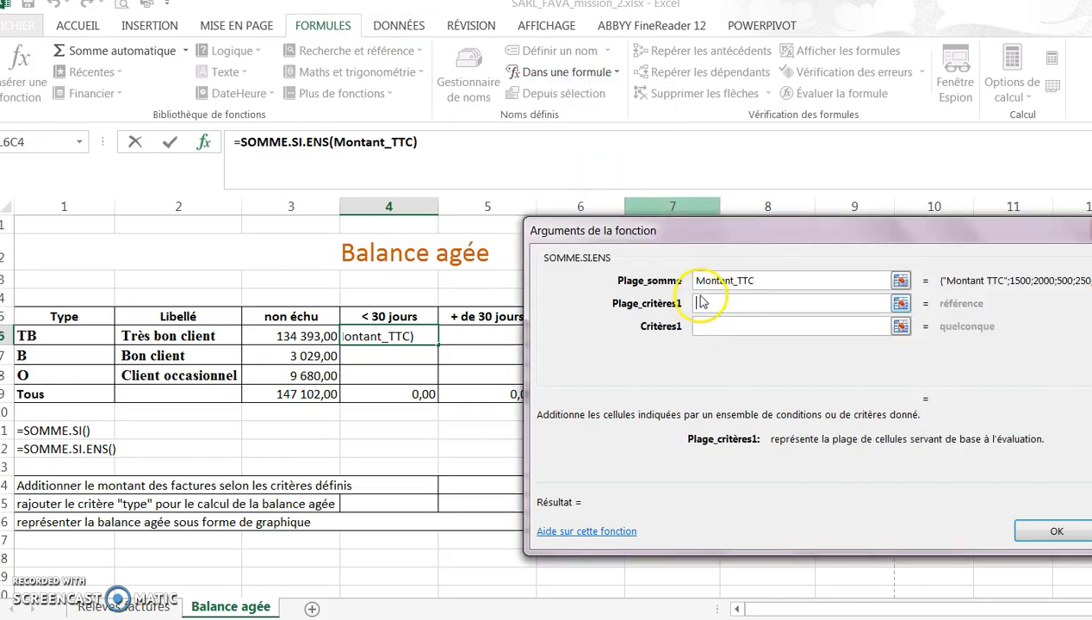
left_click(563, 72)
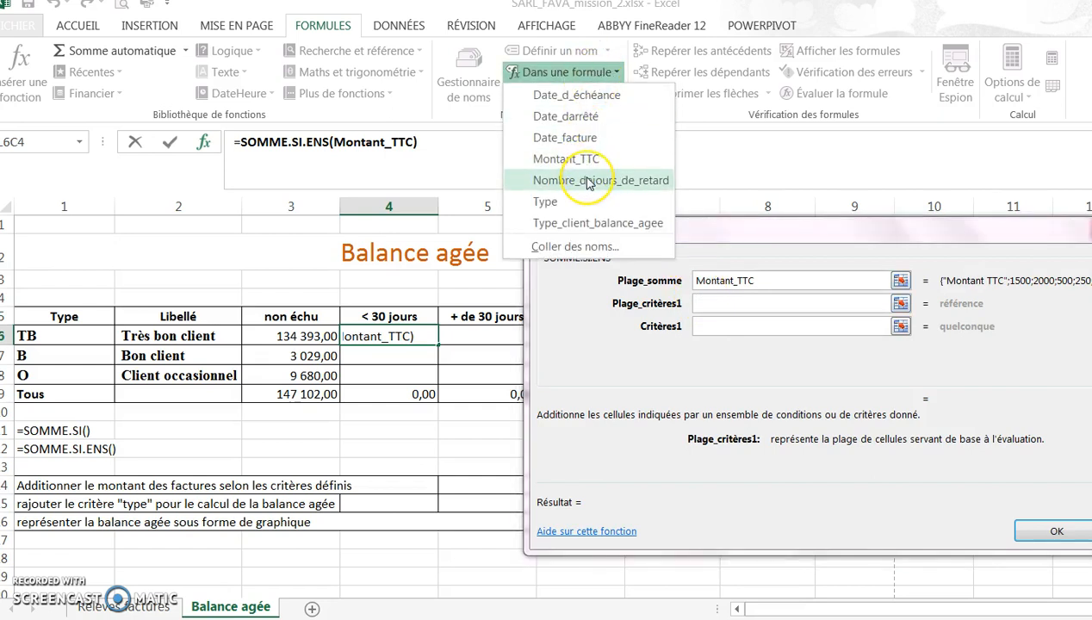
left_click(588, 180)
left_click(715, 325)
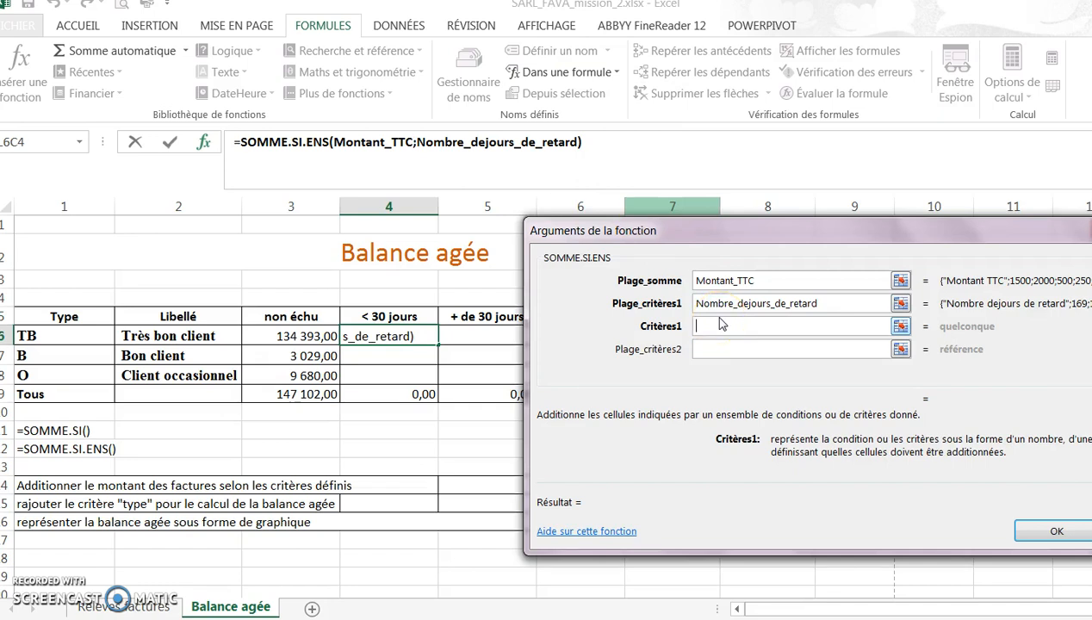
type(">30")
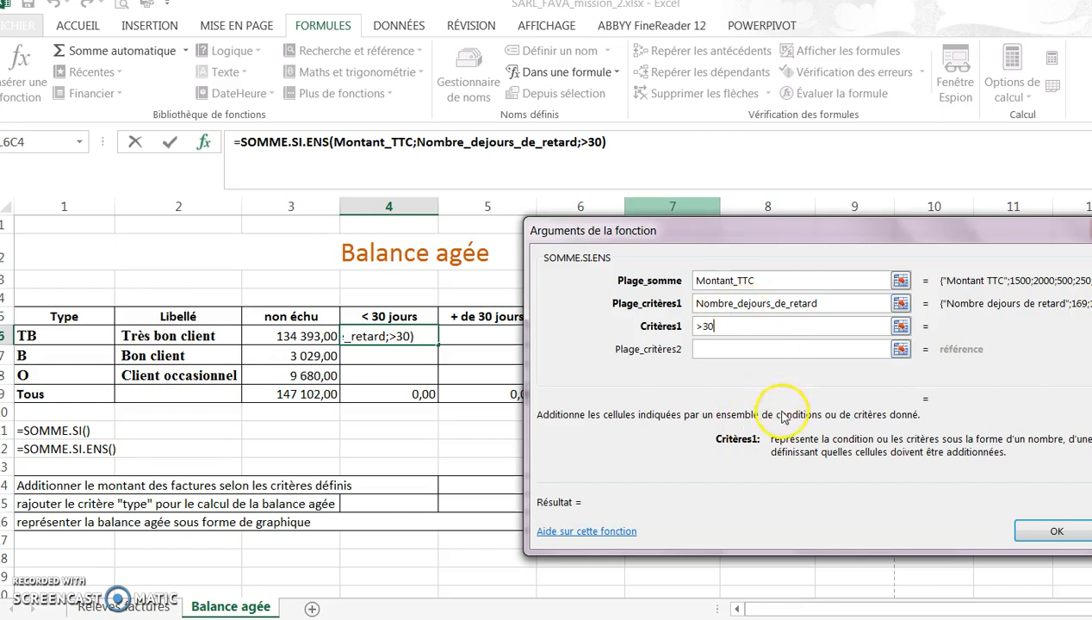
Step: Add Nombre_dejours_de_retard as the second criteria range with the criterion <=30
left_click(705, 352)
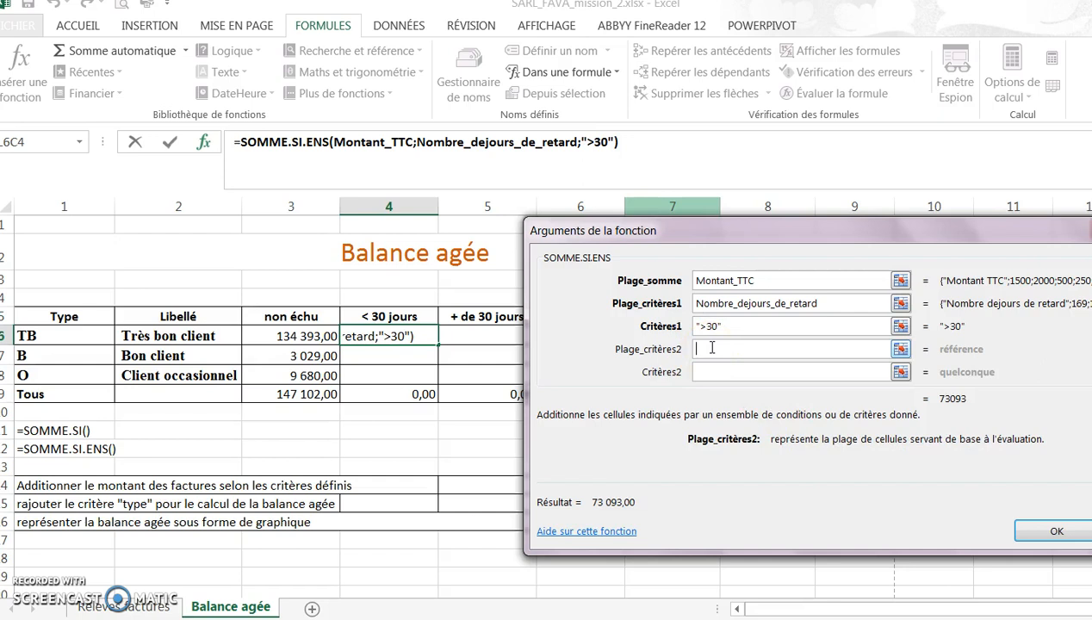
left_click(561, 72)
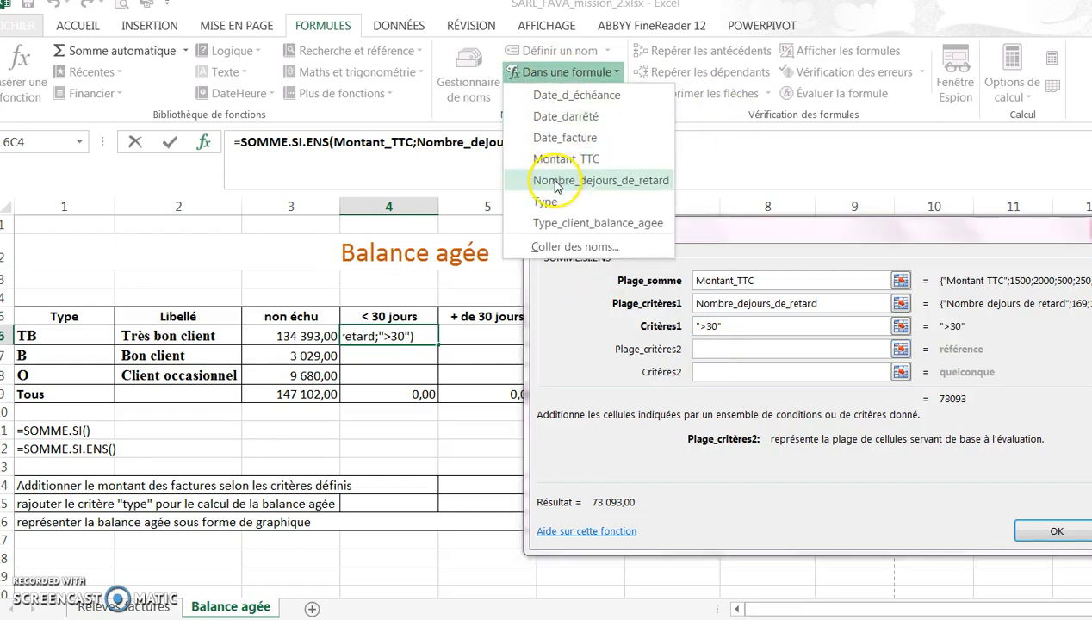
left_click(556, 181)
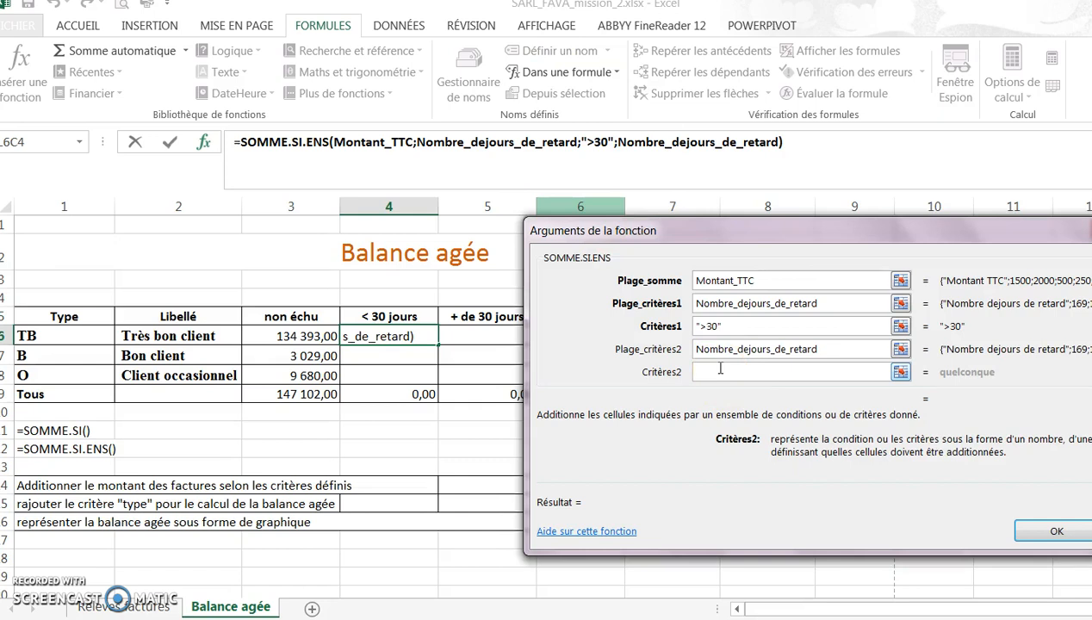
left_click(719, 369)
type("<=30")
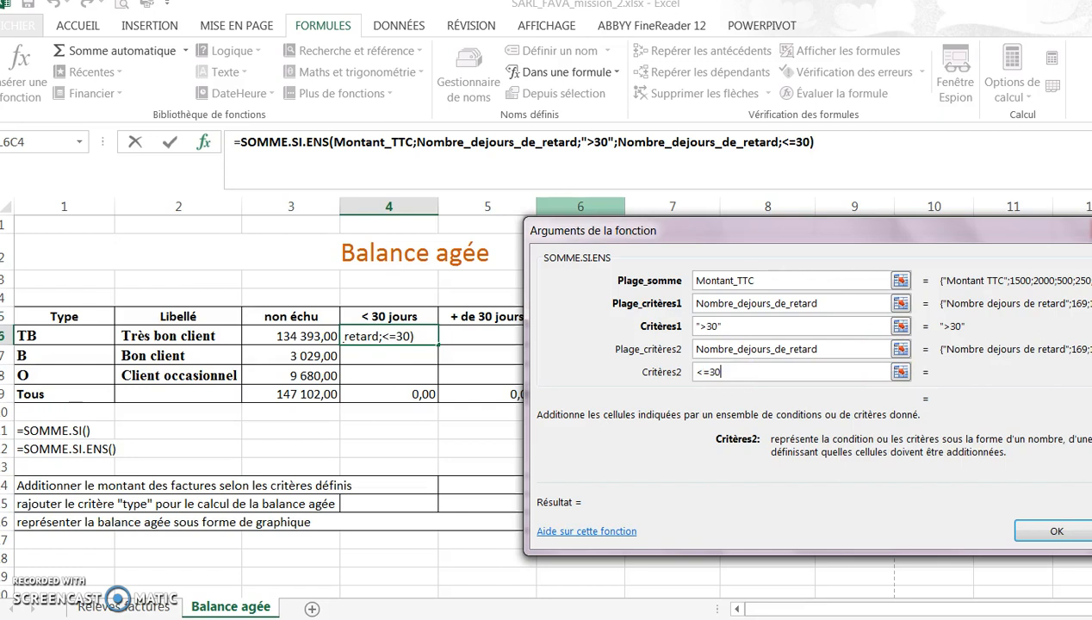
key("Tab")
key("Tab")
Step: Add Type as the third criteria range with Type_client_balance_agee as its criterion, and validate the < 30 jours formula
left_click(760, 347)
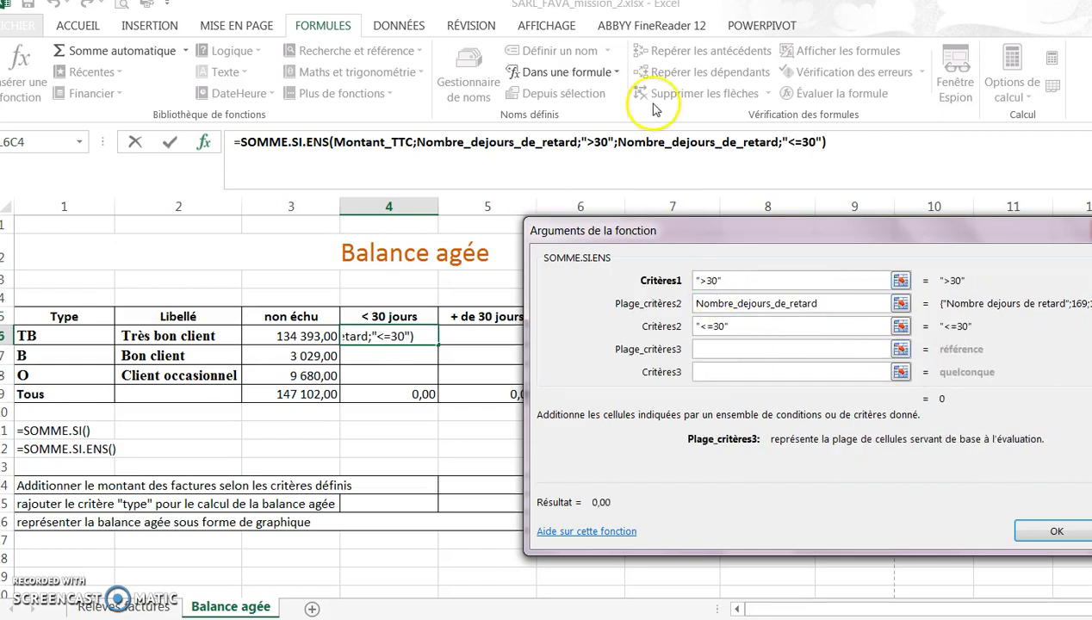
left_click(605, 74)
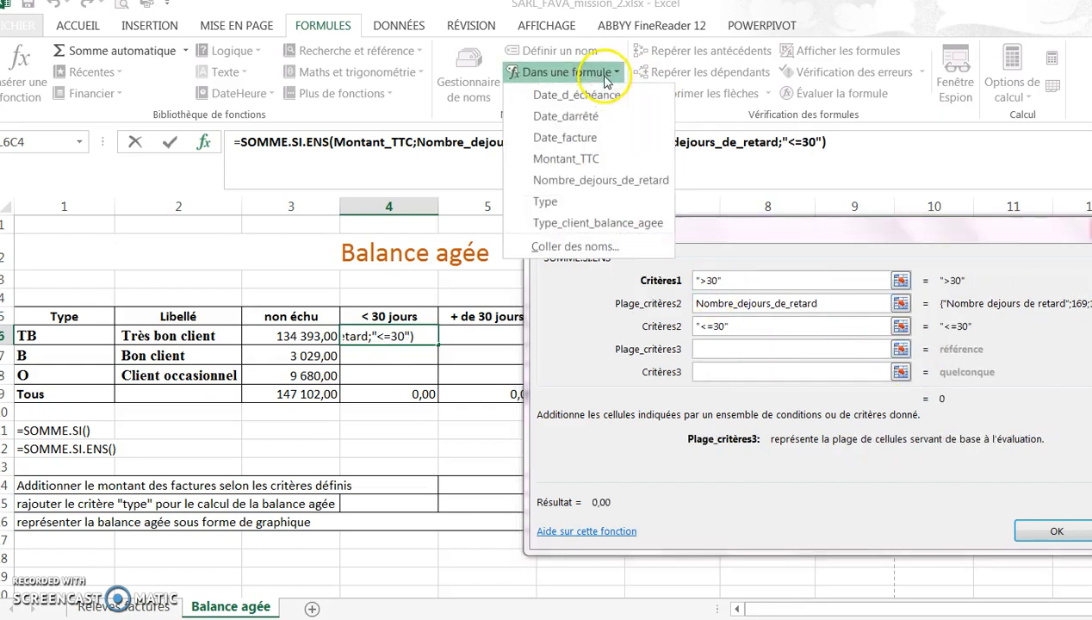
left_click(567, 205)
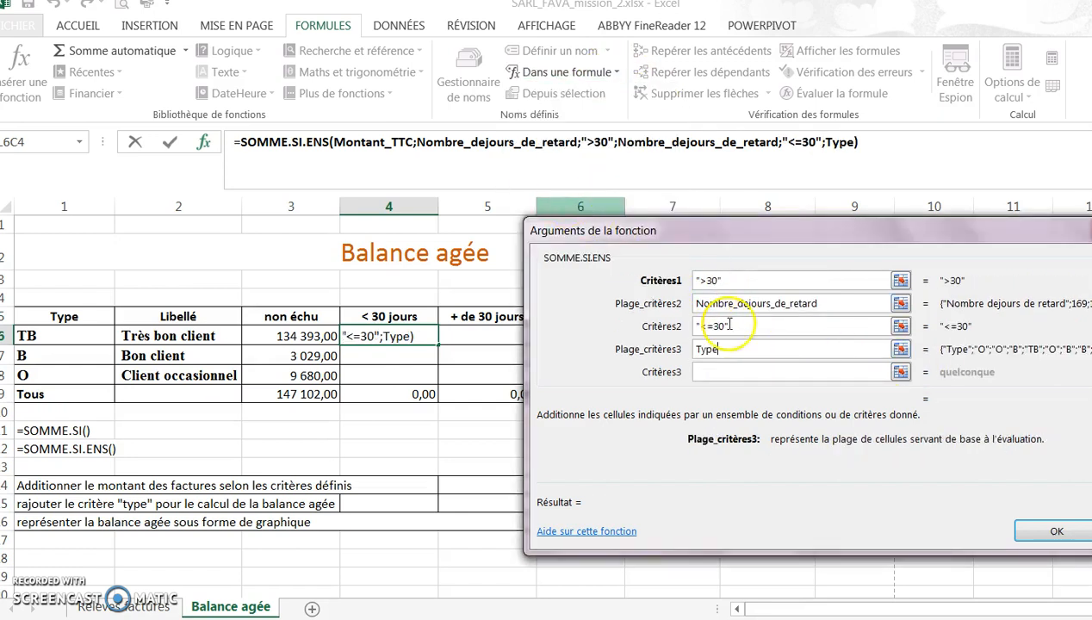
left_click(711, 372)
left_click(591, 74)
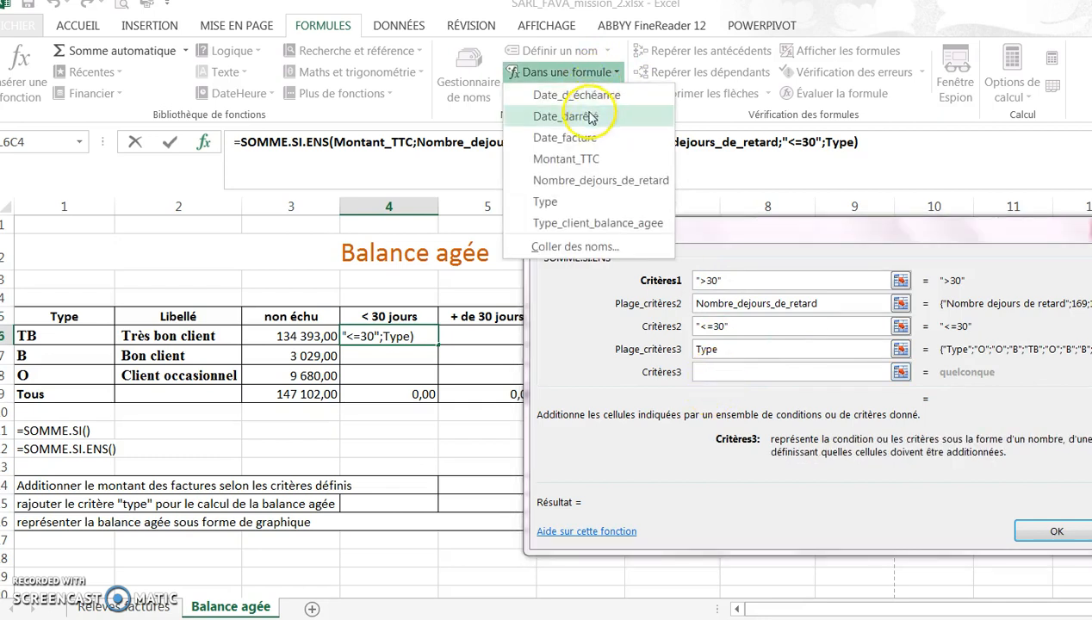
left_click(597, 217)
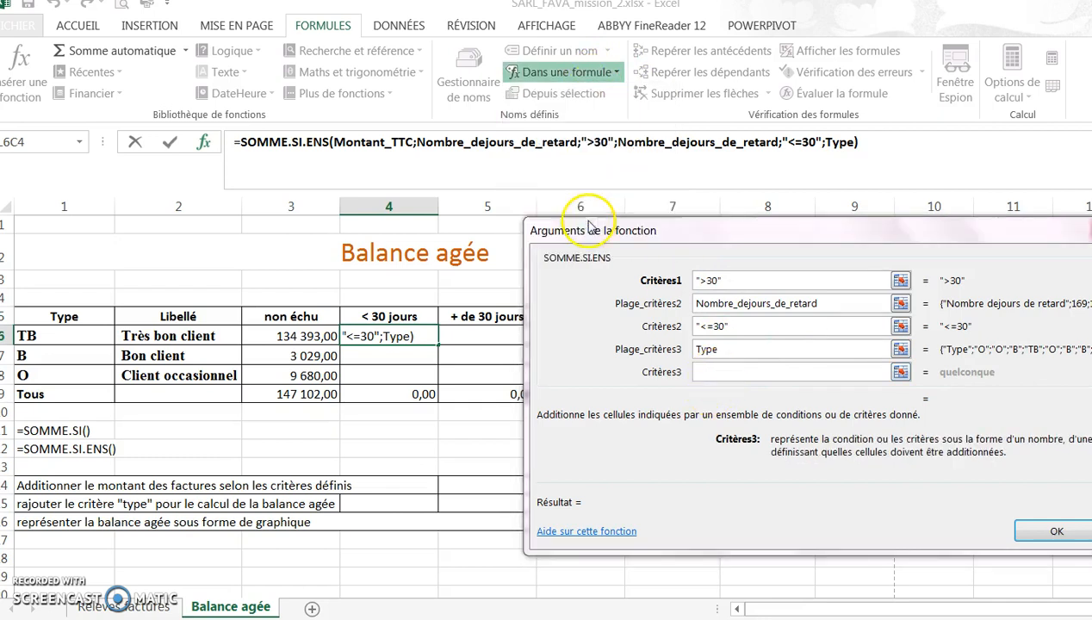
left_click(1038, 527)
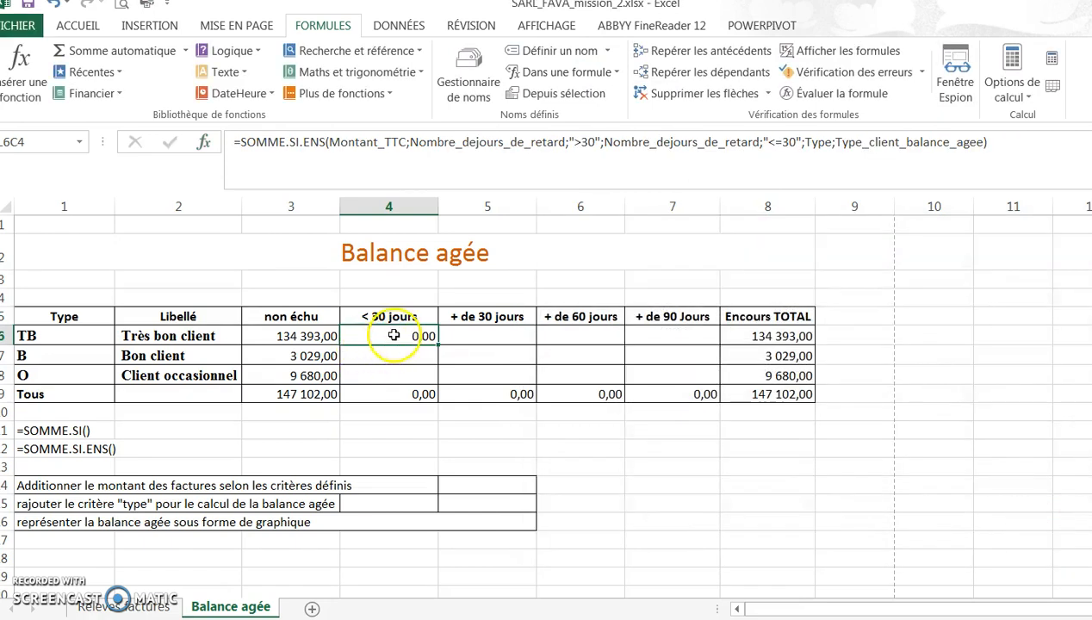
Step: Correct the first criterion of the TB row's < 30 jours formula to >0 and copy it down to O and across to + de 90 Jours
left_click_drag(436, 344, 438, 389)
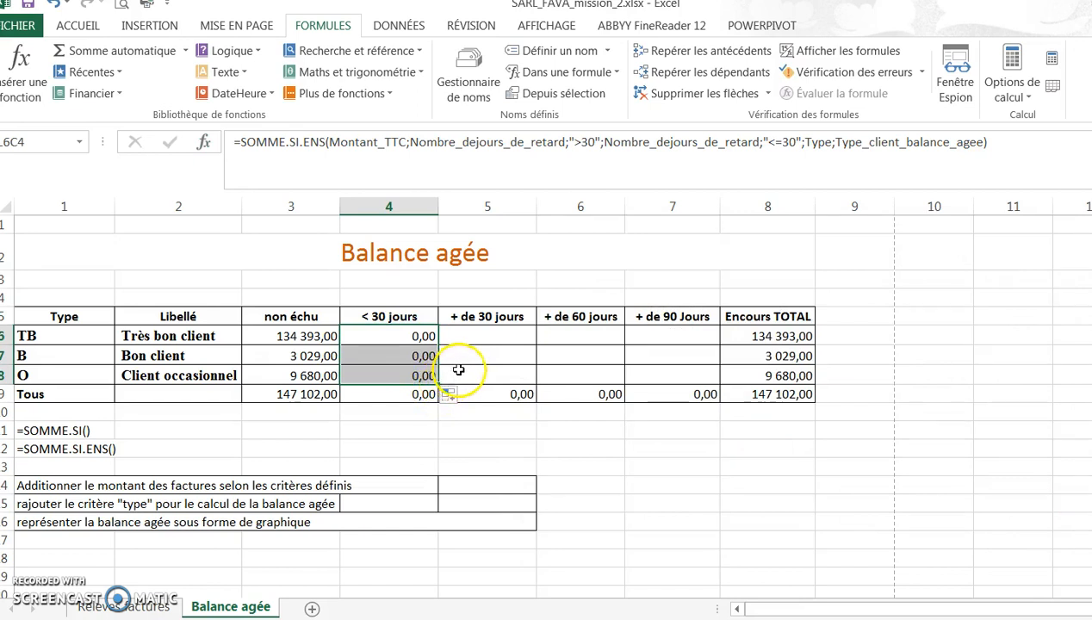
left_click(586, 142)
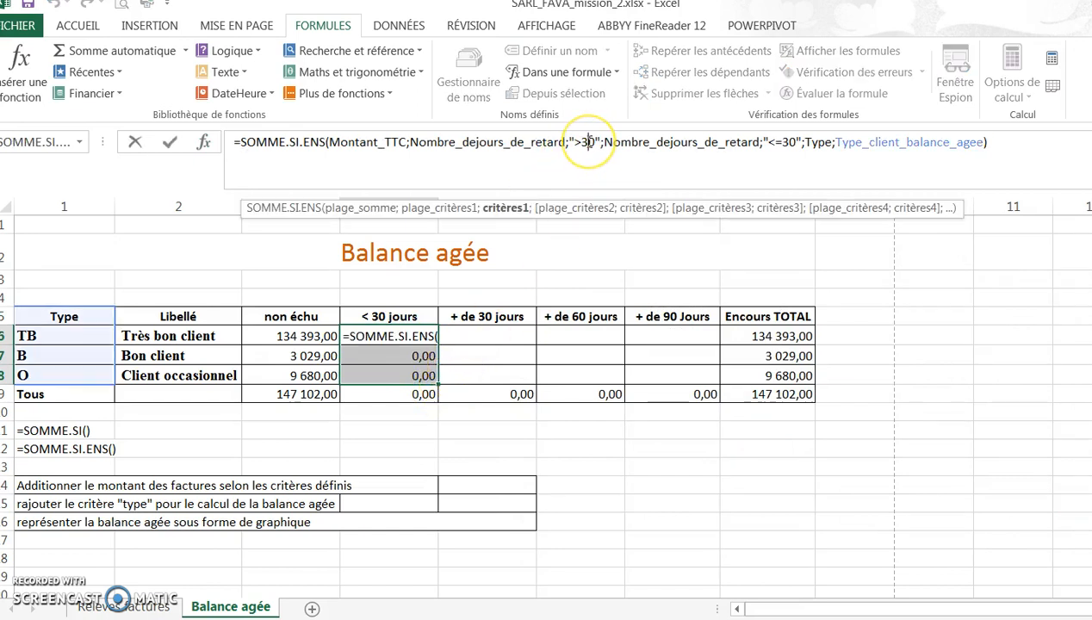
key("ctrl+Return")
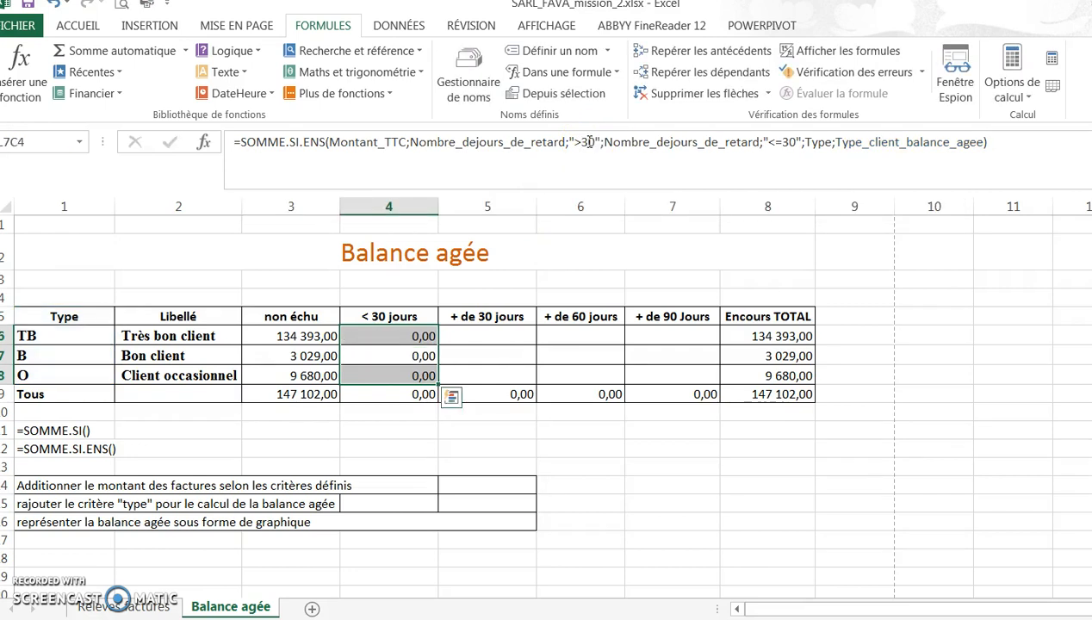
left_click(413, 340)
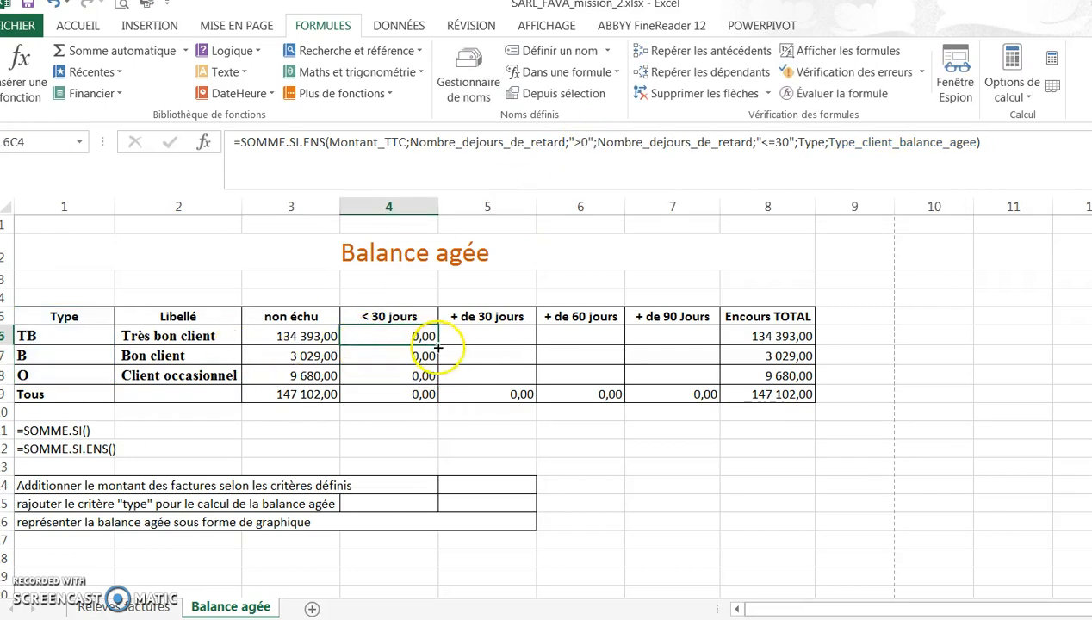
left_click_drag(437, 346, 436, 383)
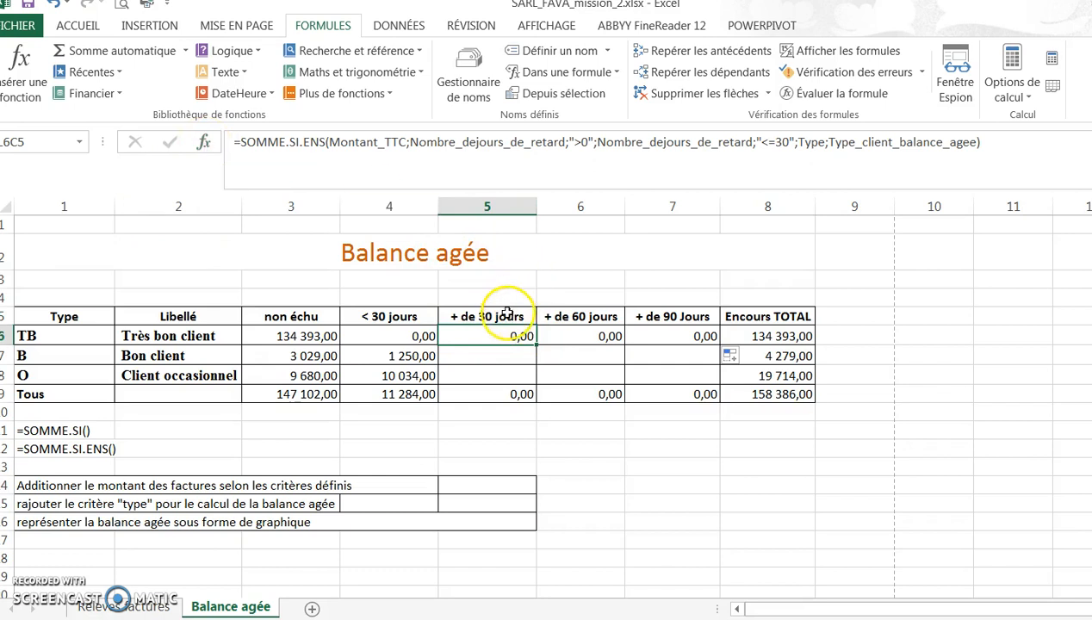
Step: Set the criteria of the TB row's + de 30 jours formula to >30 and <=60, and fill it down to the O row
left_click(205, 144)
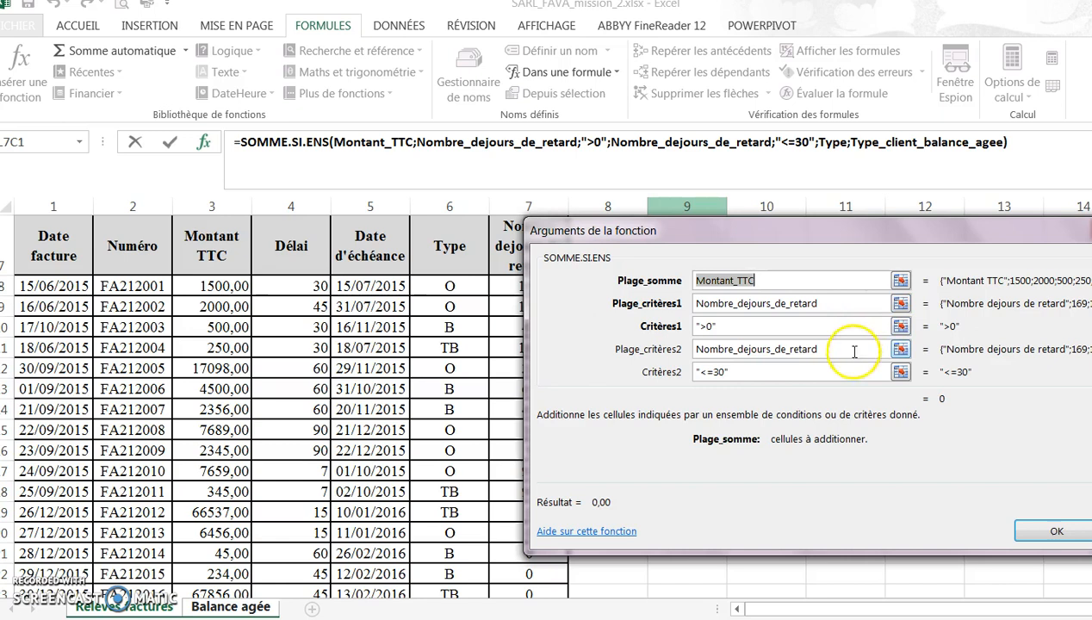
left_click(813, 329)
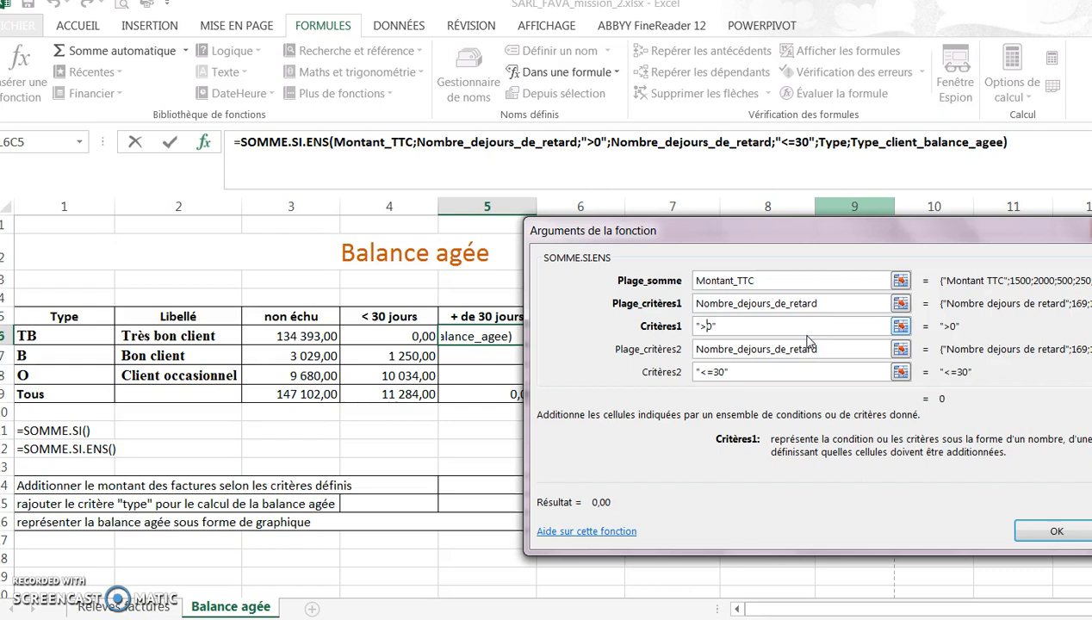
type("3")
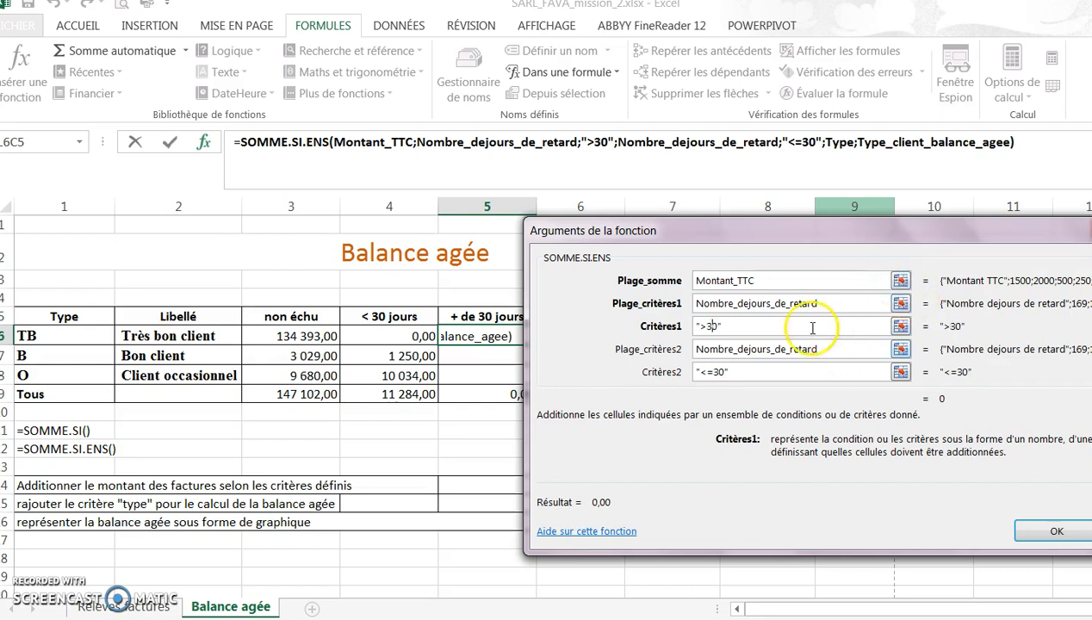
key("BackSpace")
type("6")
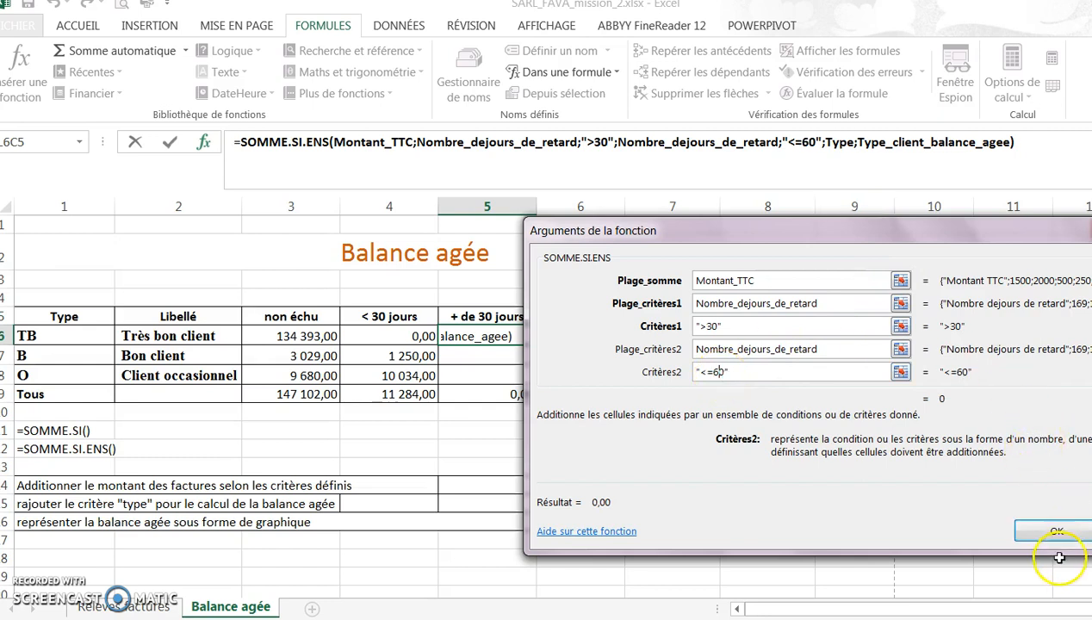
left_click(1055, 530)
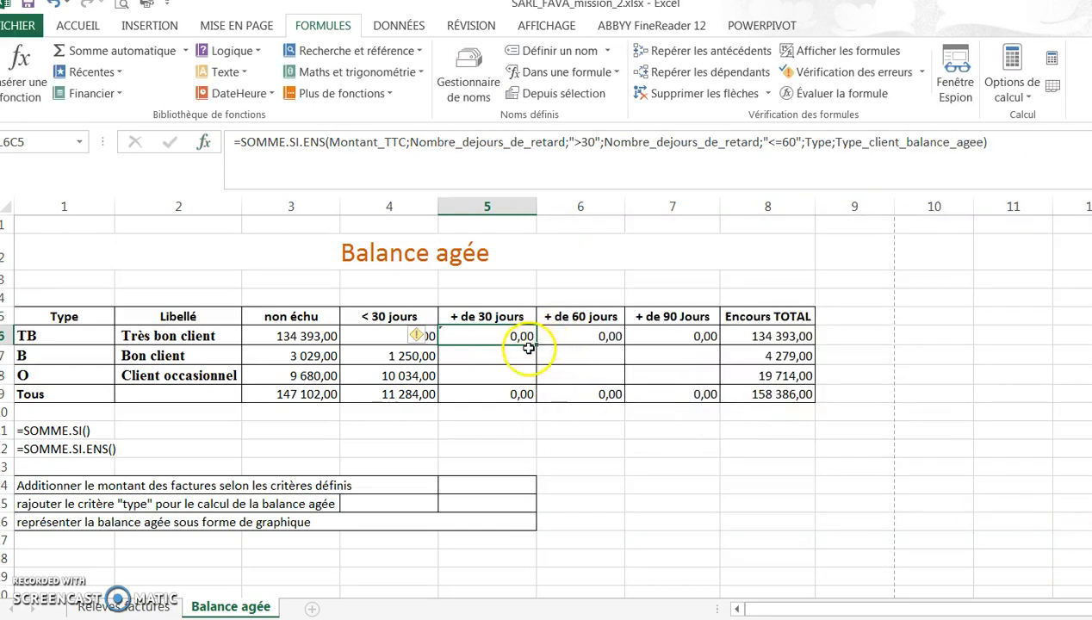
left_click_drag(532, 346, 527, 387)
Step: Set the criteria of the TB row's + de 60 jours formula to >60 and <=90, and fill it down to the O row
left_click(607, 335)
left_click(205, 144)
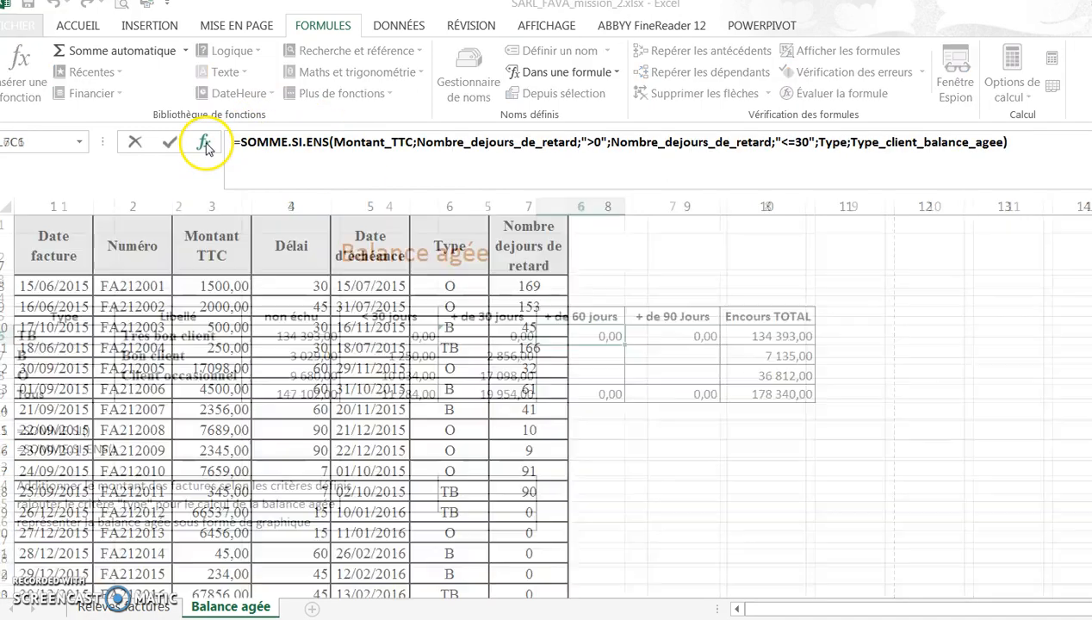
left_click(757, 327)
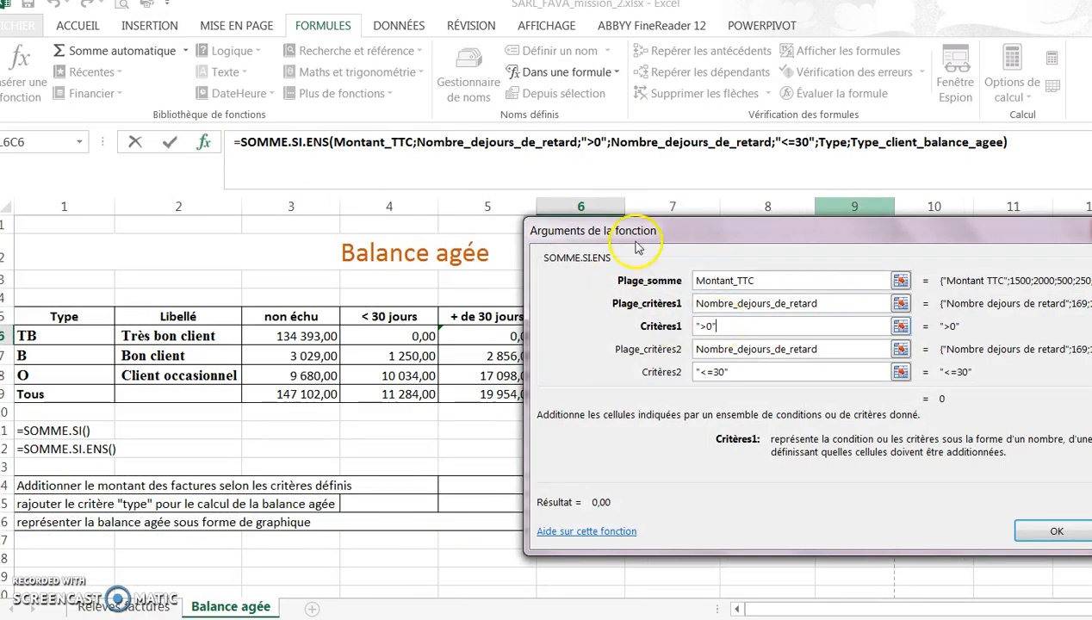
left_click_drag(642, 234, 537, 246)
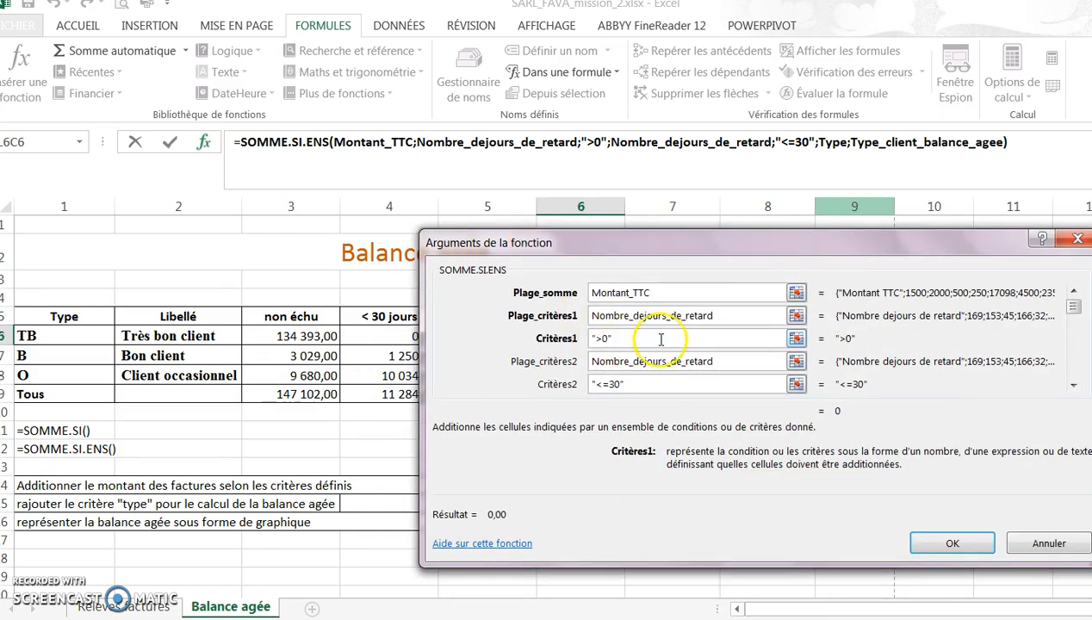
type("6")
left_click(617, 384)
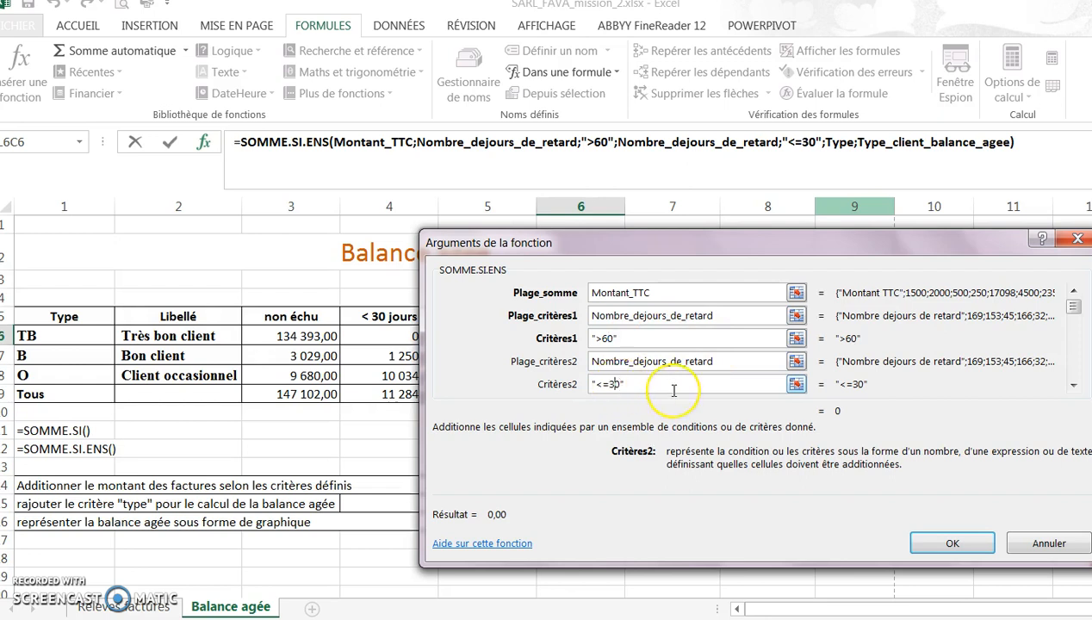
key("BackSpace")
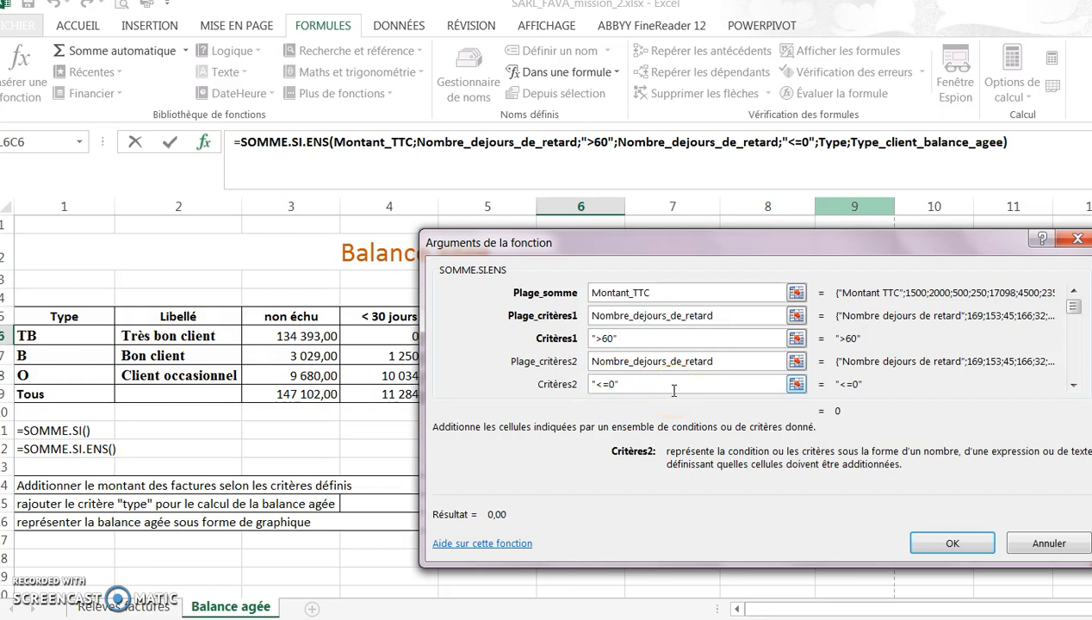
type("9")
left_click(941, 541)
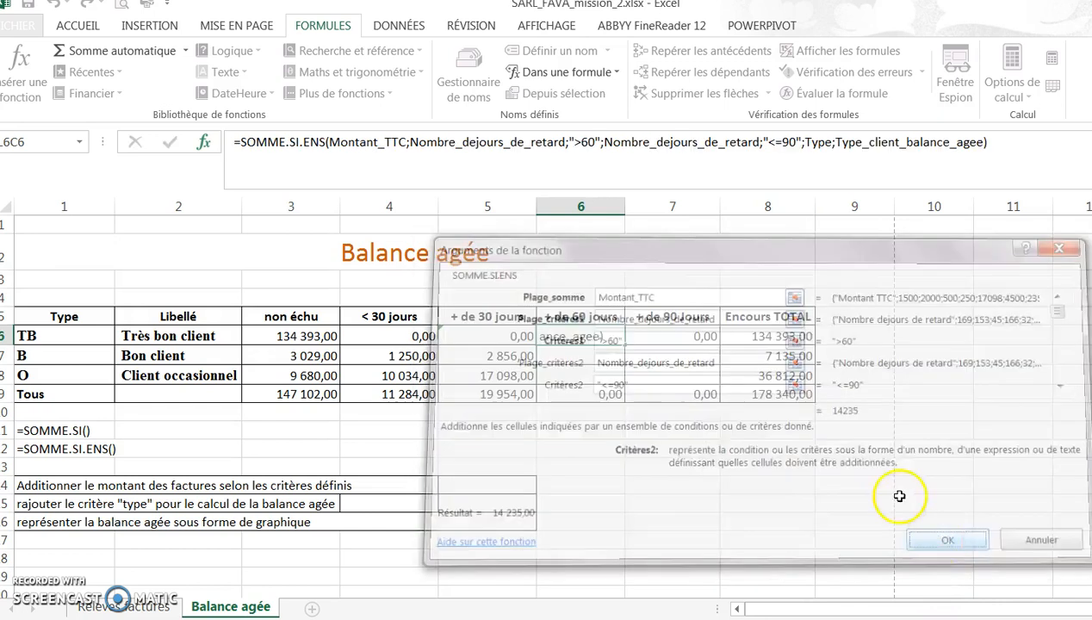
left_click_drag(623, 344, 604, 377)
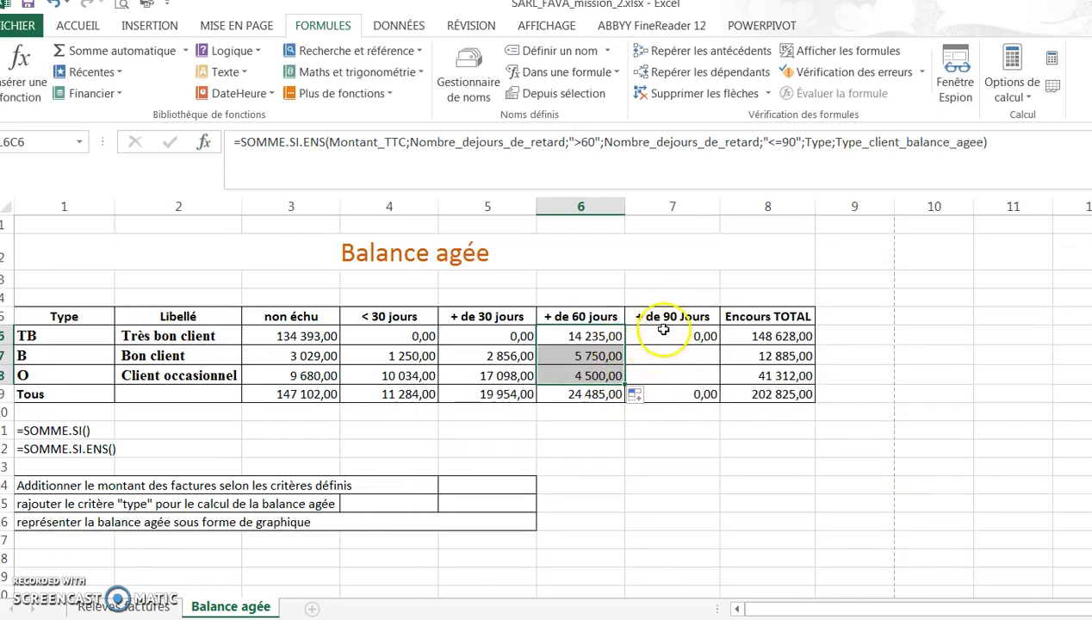
Step: Set the first criterion of the TB row's + de 90 Jours formula to >90
left_click(692, 335)
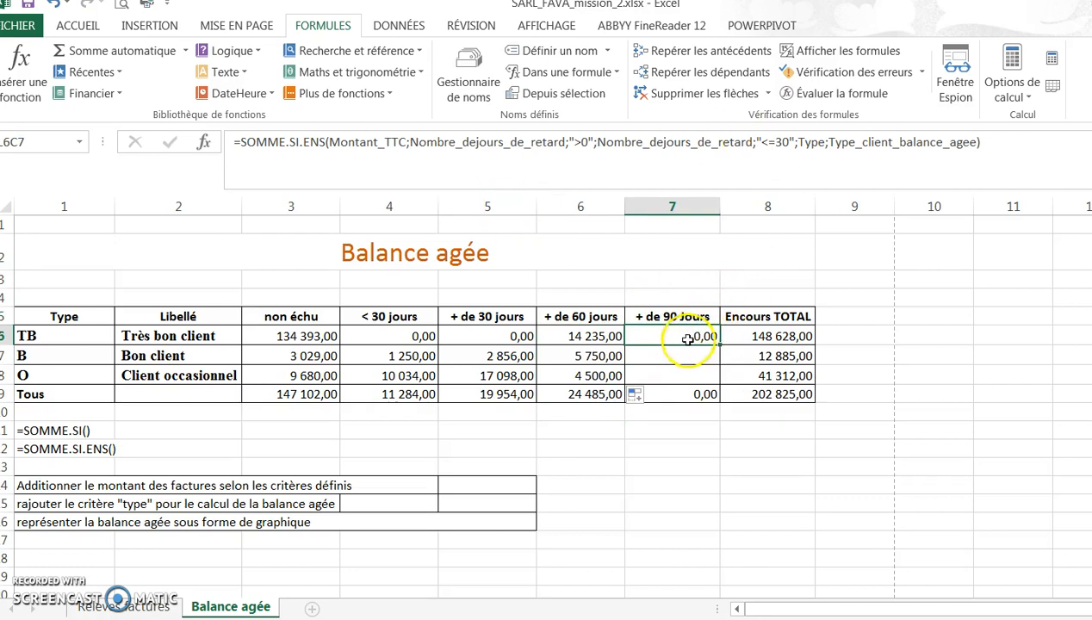
left_click(207, 143)
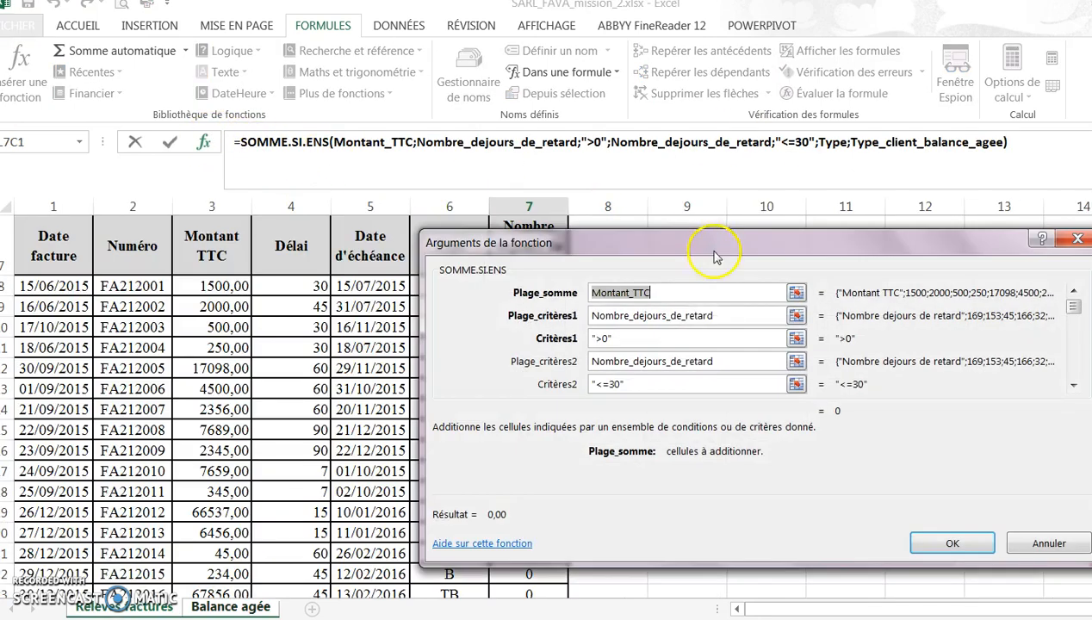
left_click(602, 340)
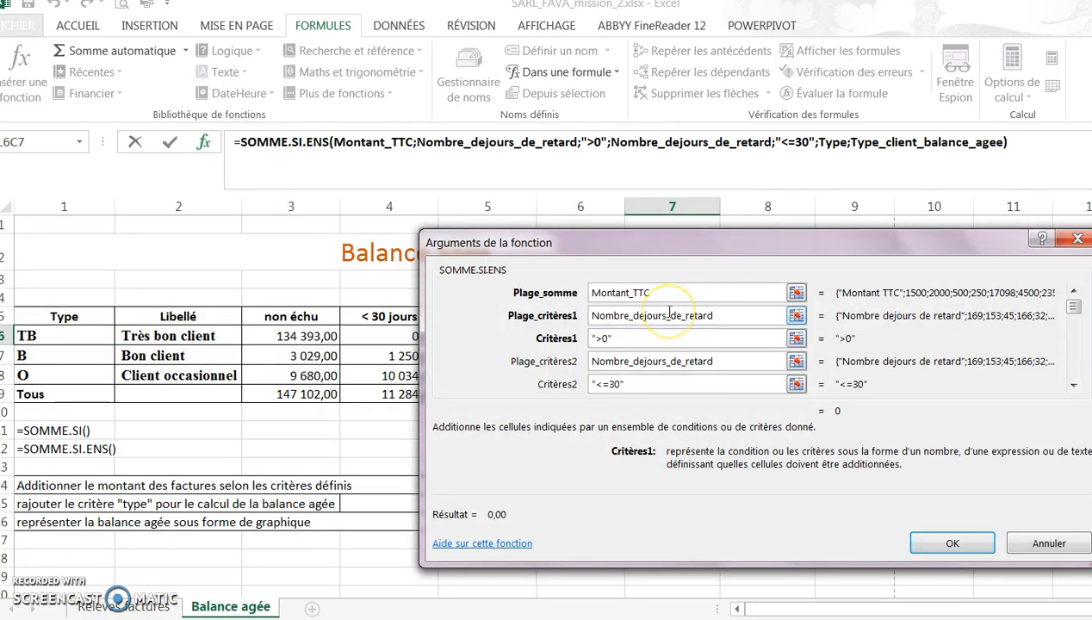
type("9")
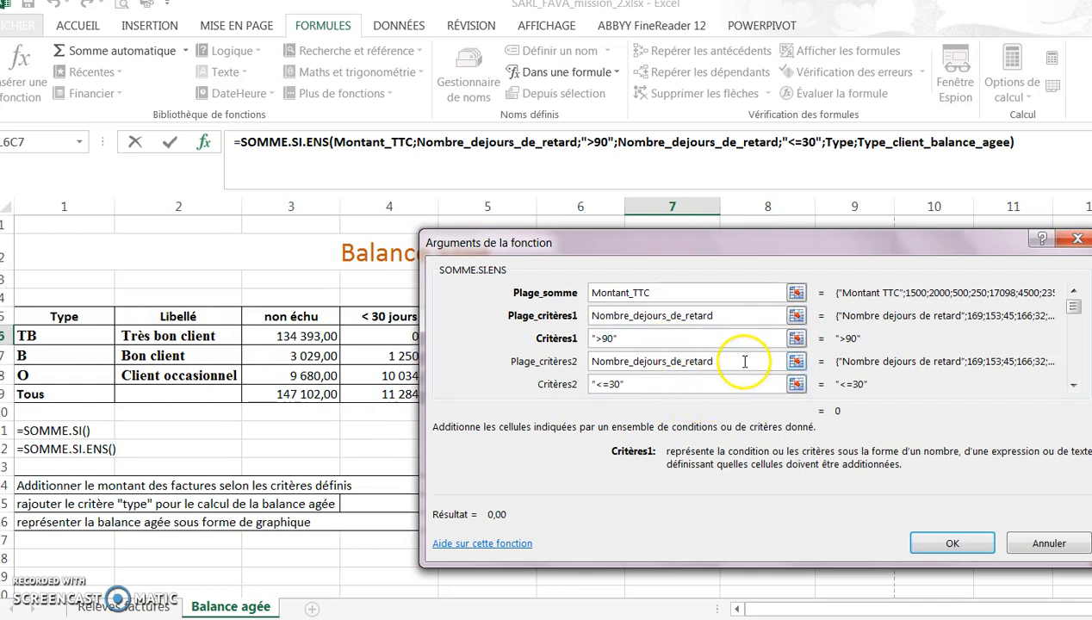
Step: Replace the second criteria range with the defined name Type and its criterion with Type_client_balance_agee
left_click(724, 367)
left_click_drag(723, 362, 584, 367)
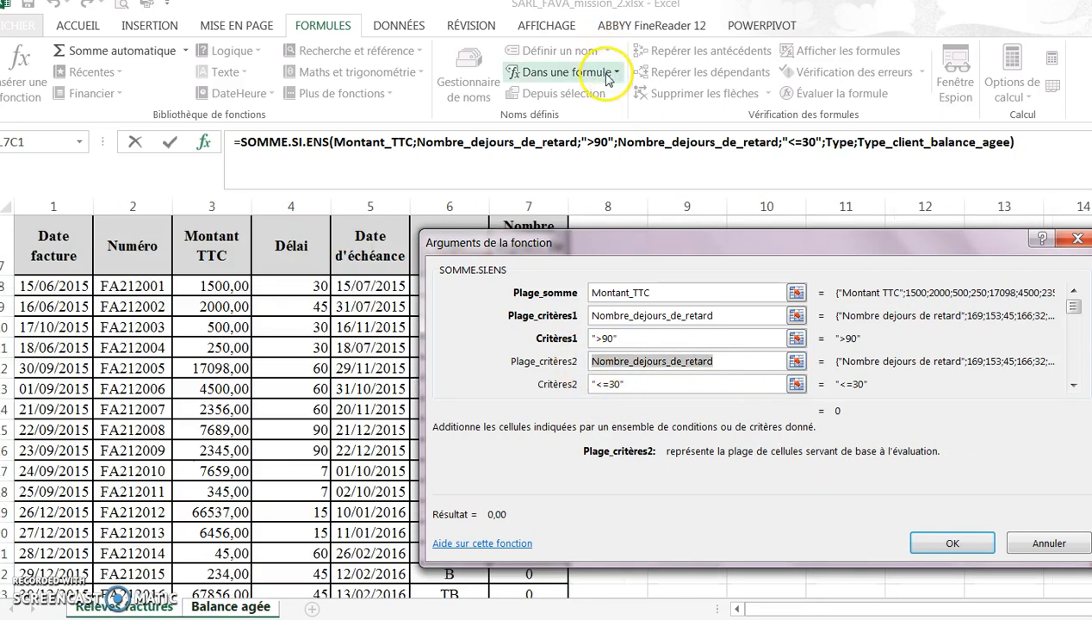
left_click(531, 72)
left_click(536, 202)
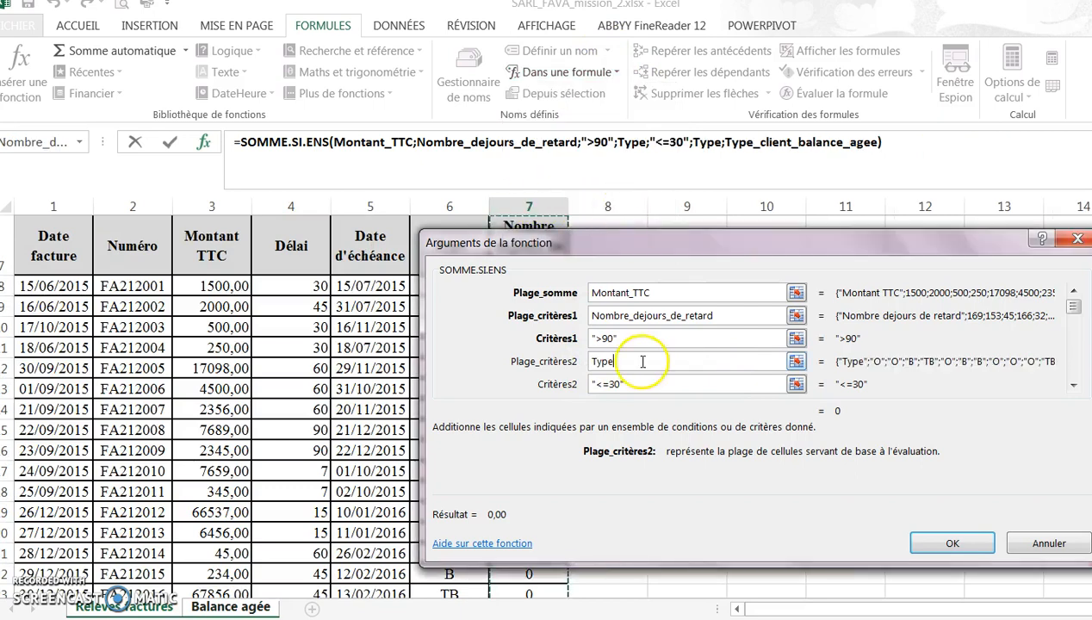
left_click(613, 384)
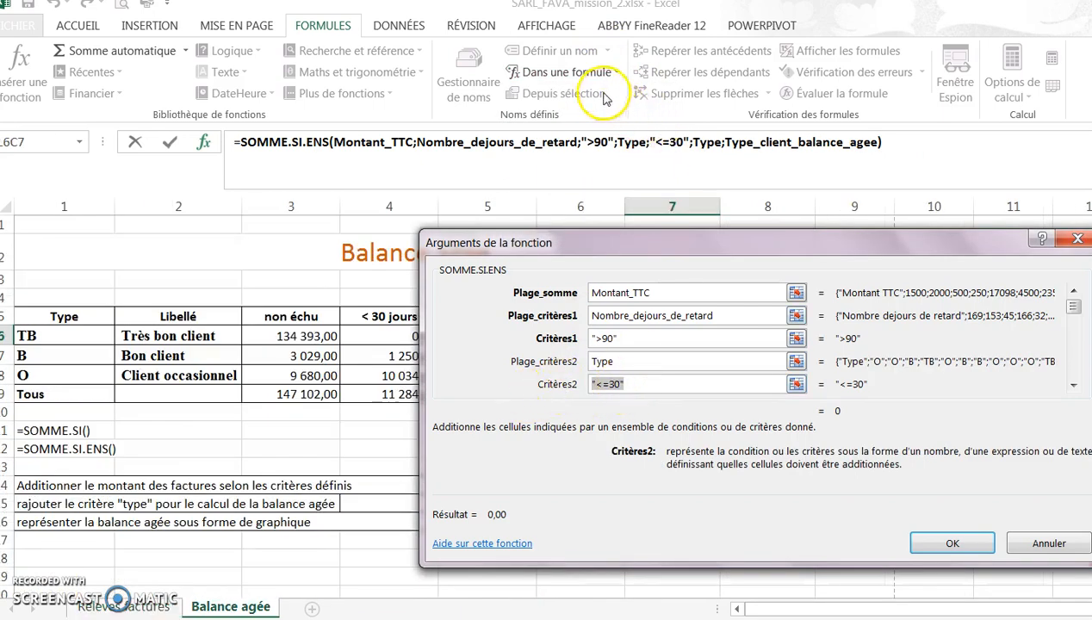
left_click(564, 73)
left_click(597, 225)
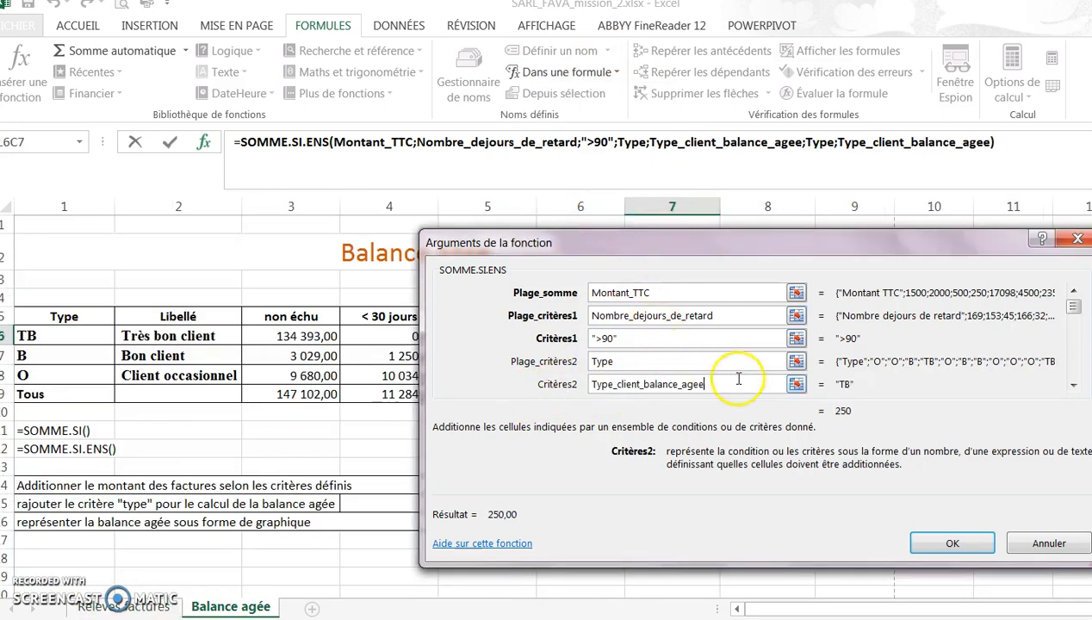
Step: Clear the redundant third criteria range and criterion, then validate the + de 90 Jours formula and fill it down to the O row
left_click(1073, 389)
left_click(1074, 389)
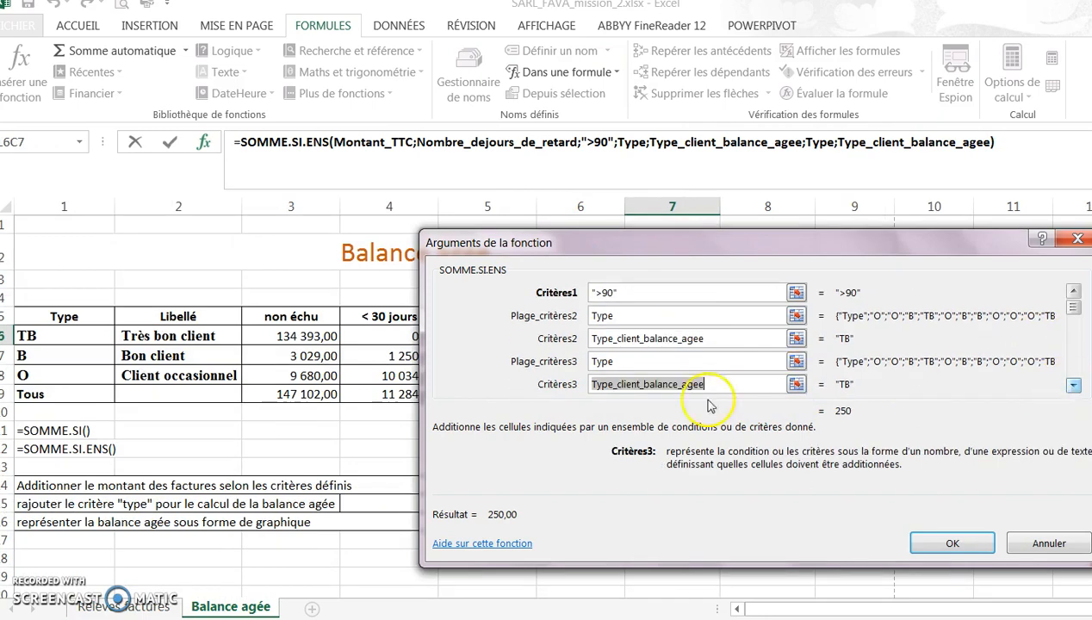
left_click(627, 360)
key("BackSpace")
key("BackSpace")
key("BackSpace")
key("BackSpace")
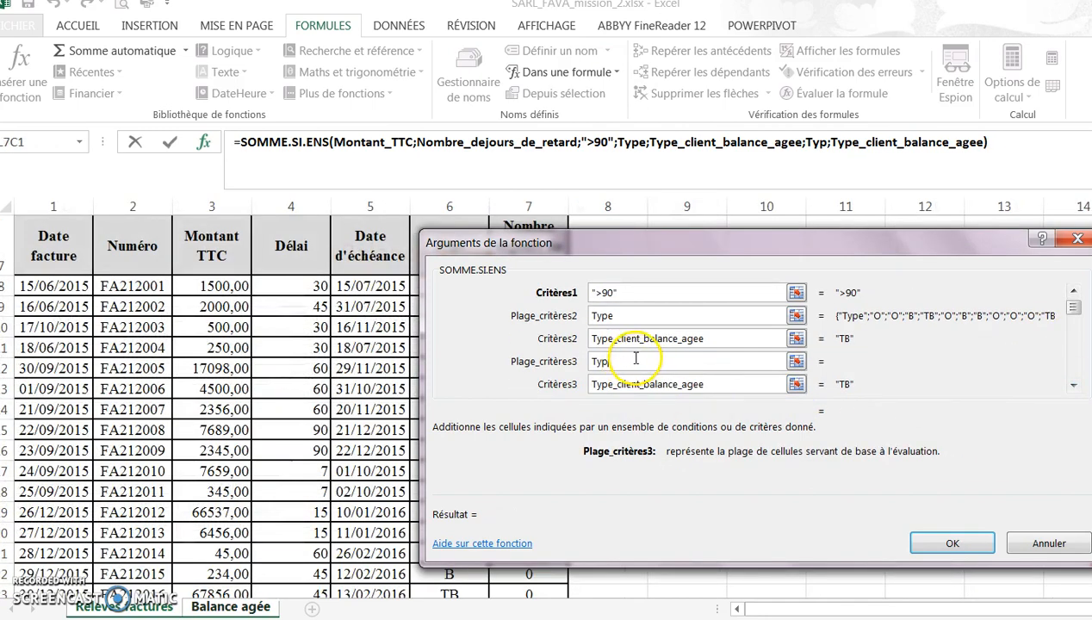
left_click_drag(714, 384, 581, 387)
key("BackSpace")
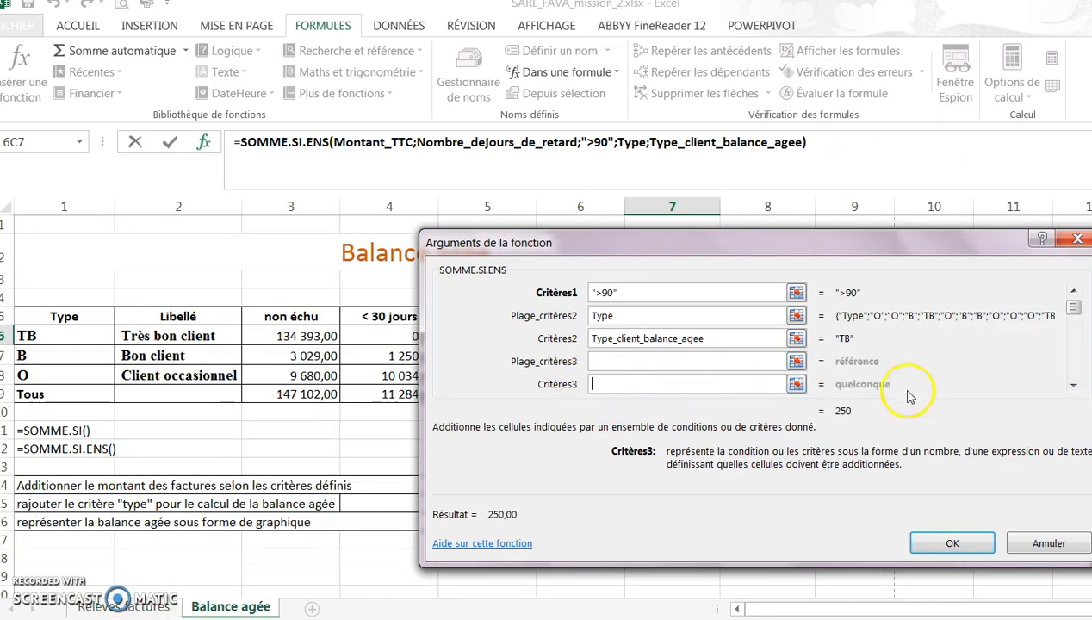
left_click(934, 543)
left_click_drag(721, 342, 719, 383)
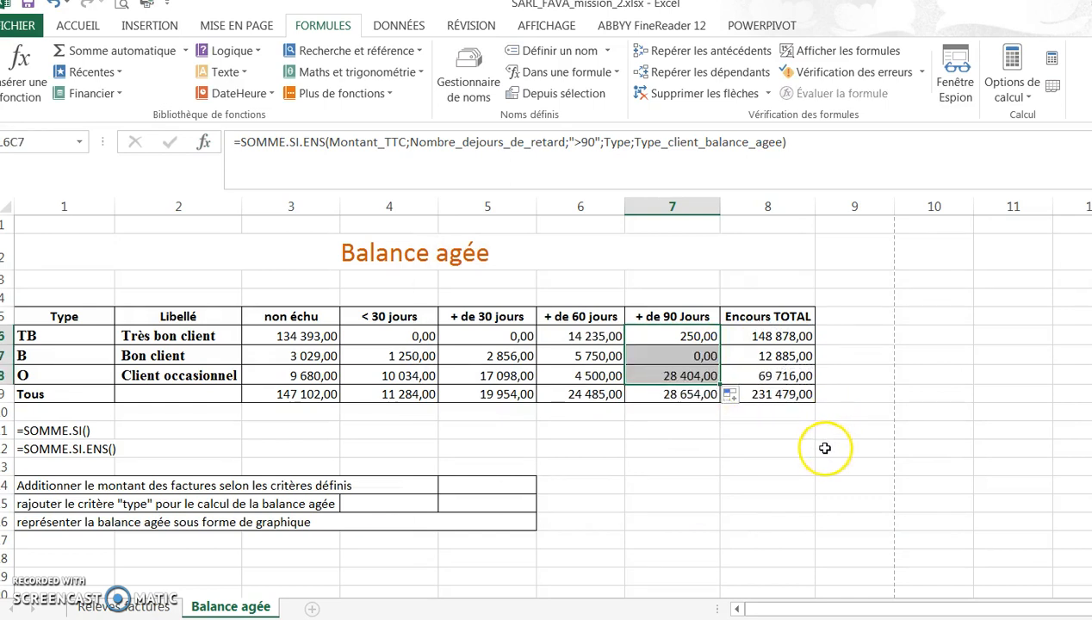
Step: Compare the overall Encours TOTAL of the Balance agée with the Montant TTC sum under the invoice list on Relevés factures
left_click(784, 412)
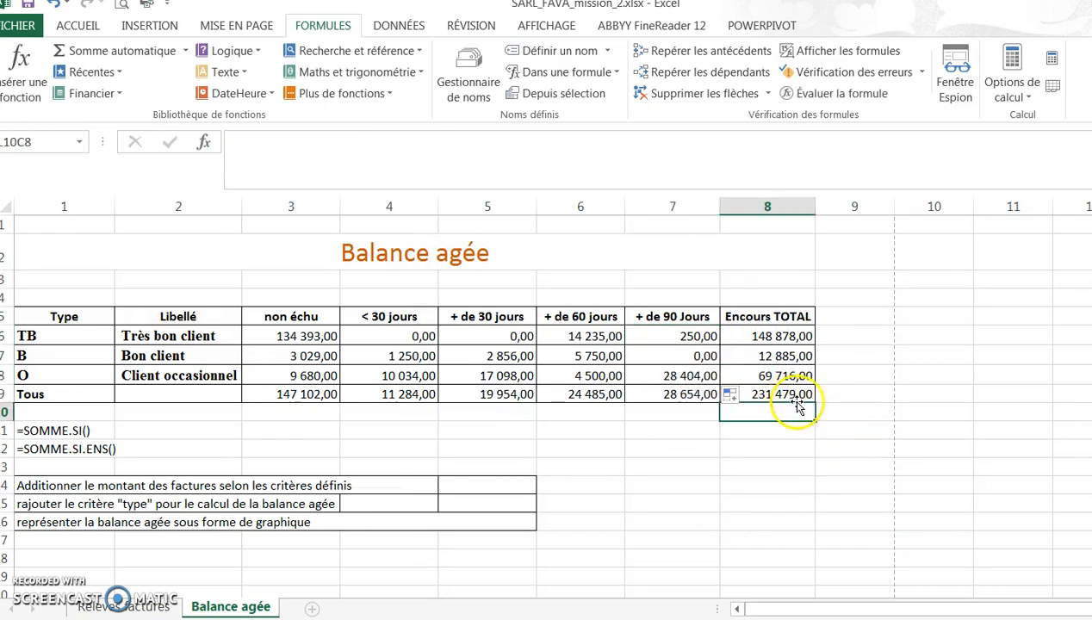
left_click(123, 606)
scroll(297, 463, "down", 4)
scroll(301, 460, "down", 4)
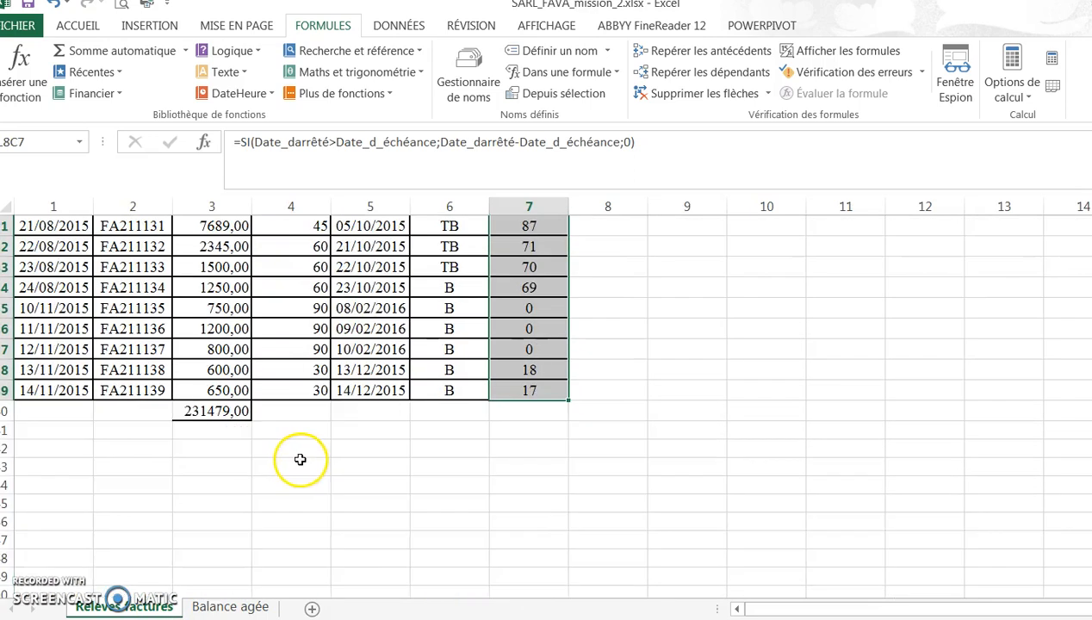
left_click(215, 411)
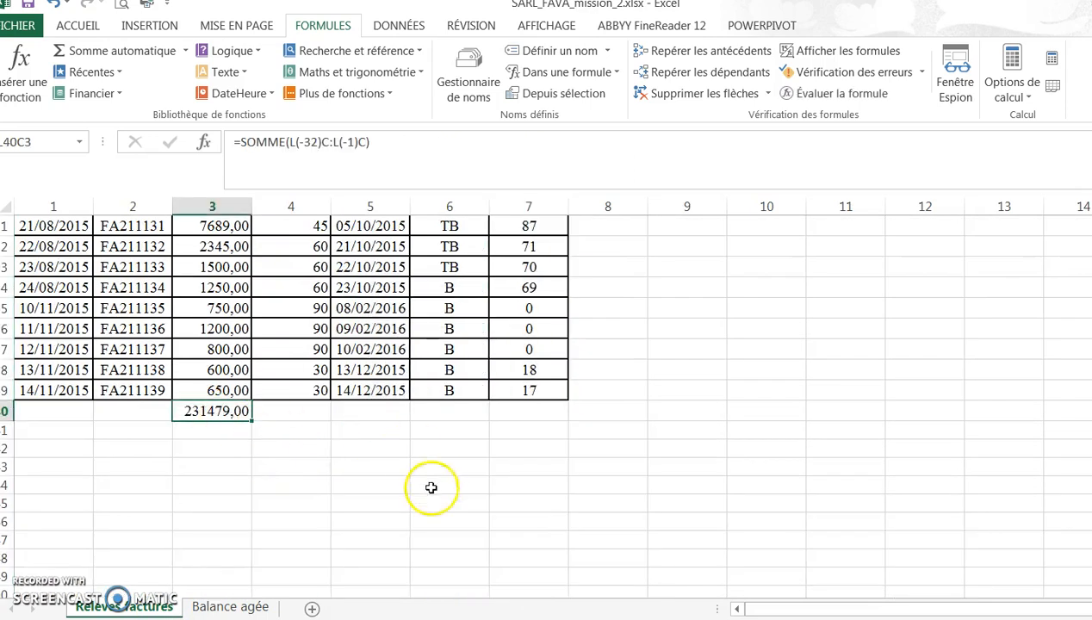
left_click(230, 606)
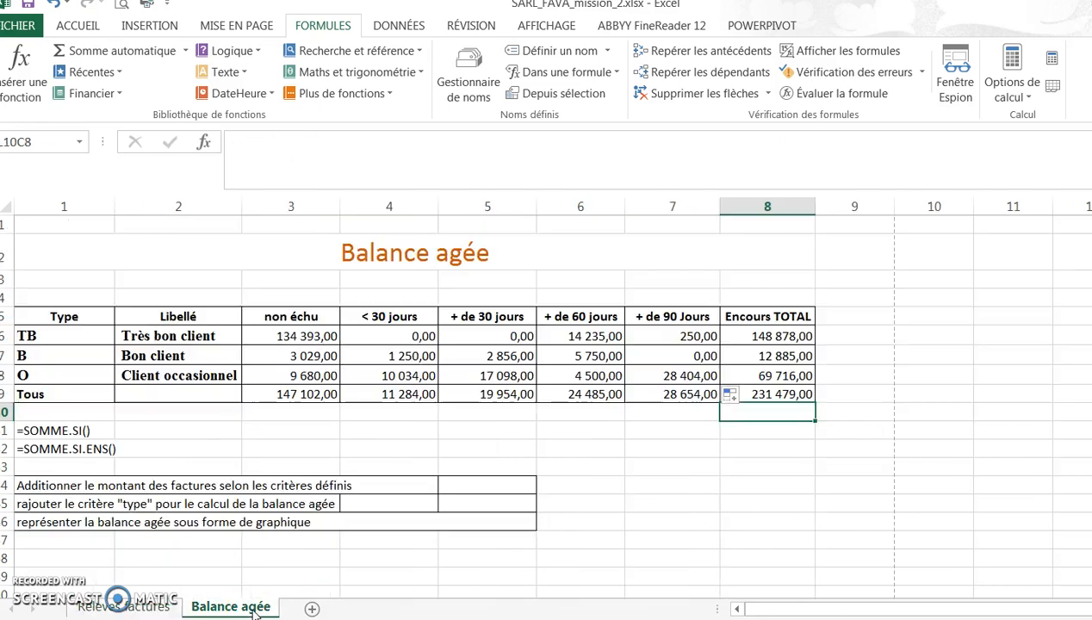
left_click(693, 503)
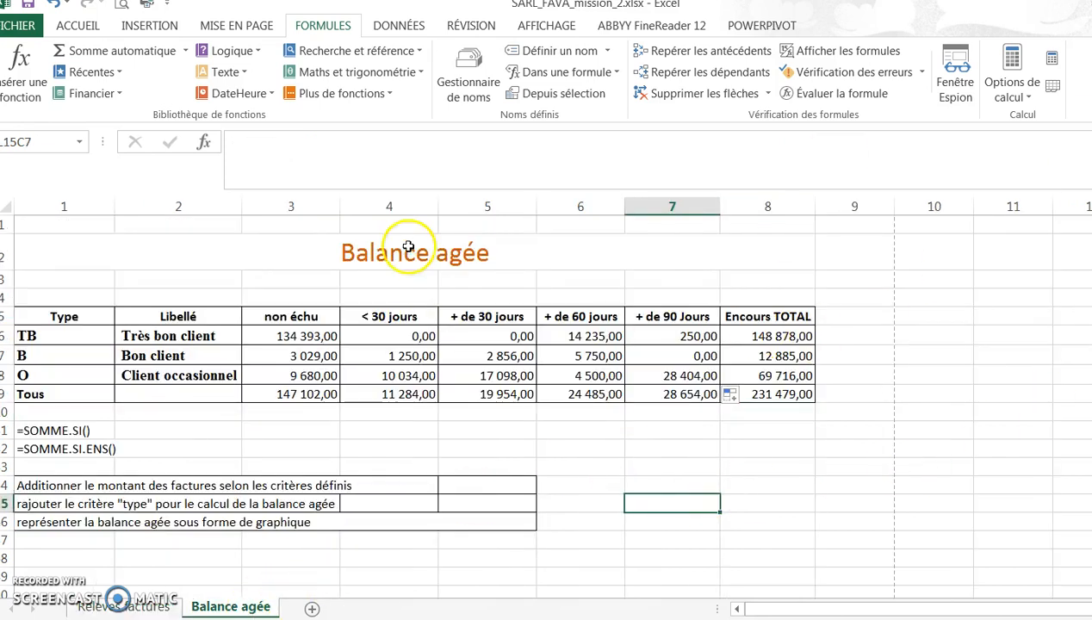